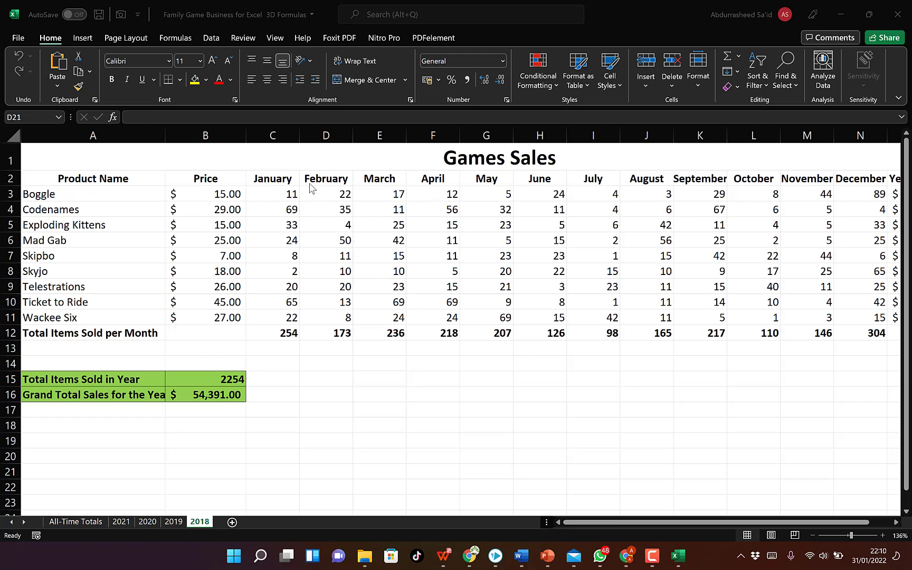
Apply All Borders to the February to April block, D2:F12, and deselect it.
{"action": "left_click", "coordinate": [337, 179]}
{"action": "left_click_drag", "start_coordinate": [335, 178], "coordinate": [442, 331]}
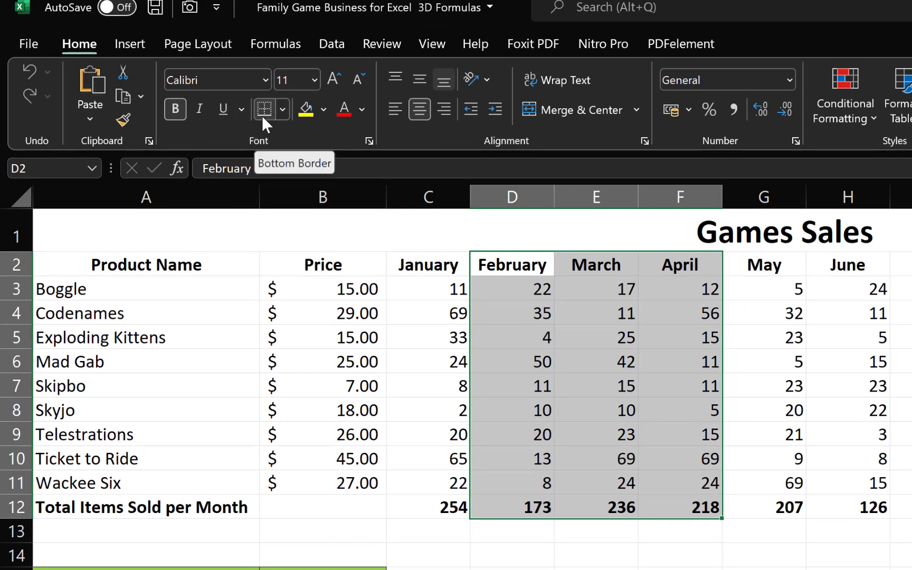
{"action": "left_click", "coordinate": [281, 110]}
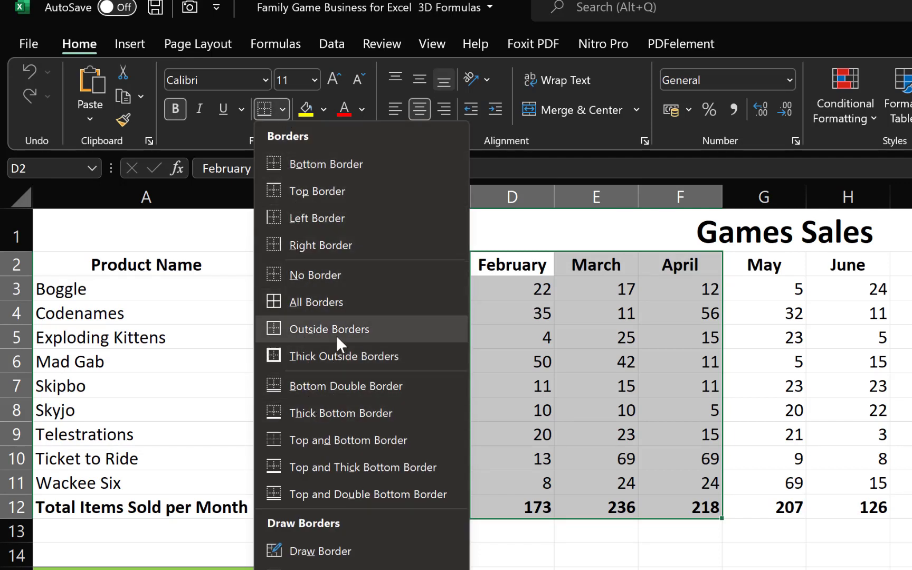
{"action": "left_click", "coordinate": [331, 303]}
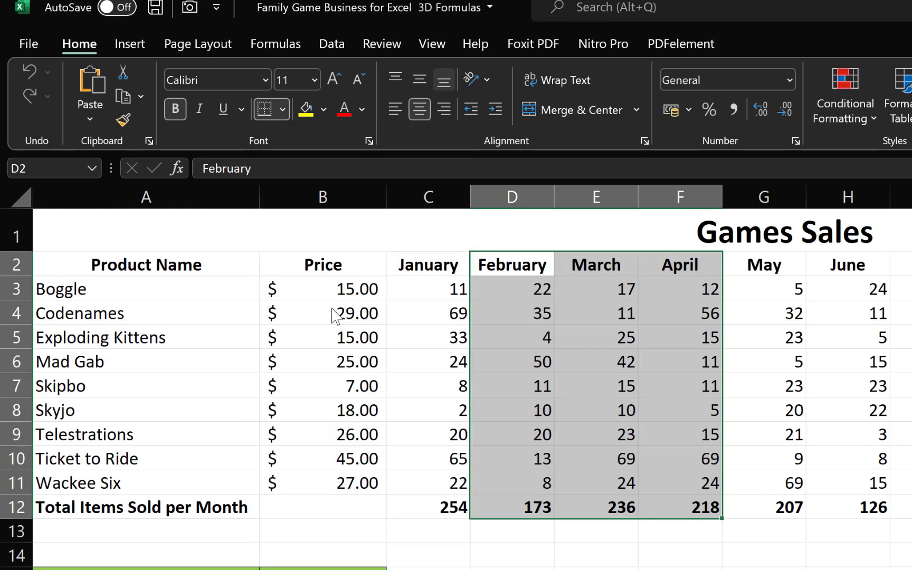
{"action": "left_click", "coordinate": [597, 569]}
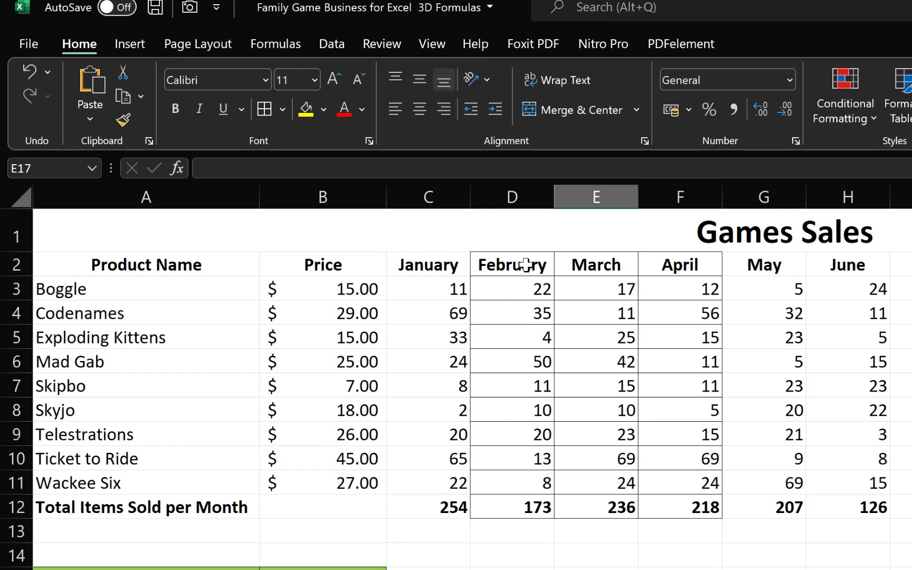
Add Thick Outside Borders around the February to April block, D2:F12.
{"action": "left_click_drag", "start_coordinate": [525, 264], "coordinate": [642, 492]}
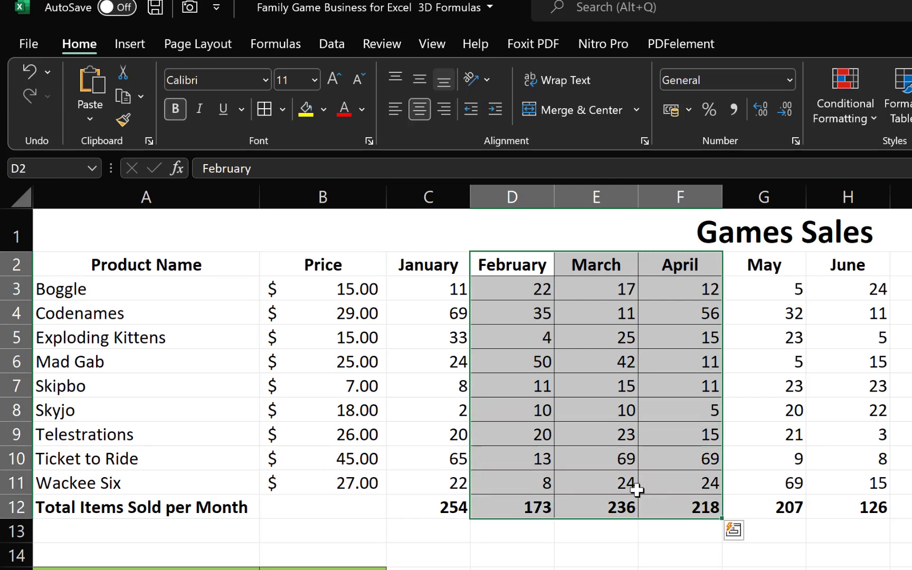
{"action": "left_click", "coordinate": [284, 109]}
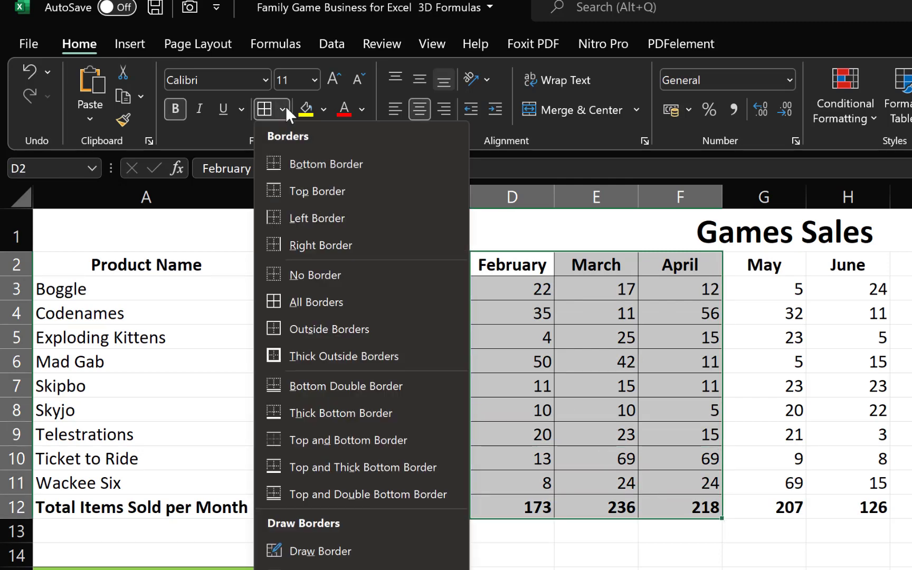
{"action": "left_click", "coordinate": [324, 357]}
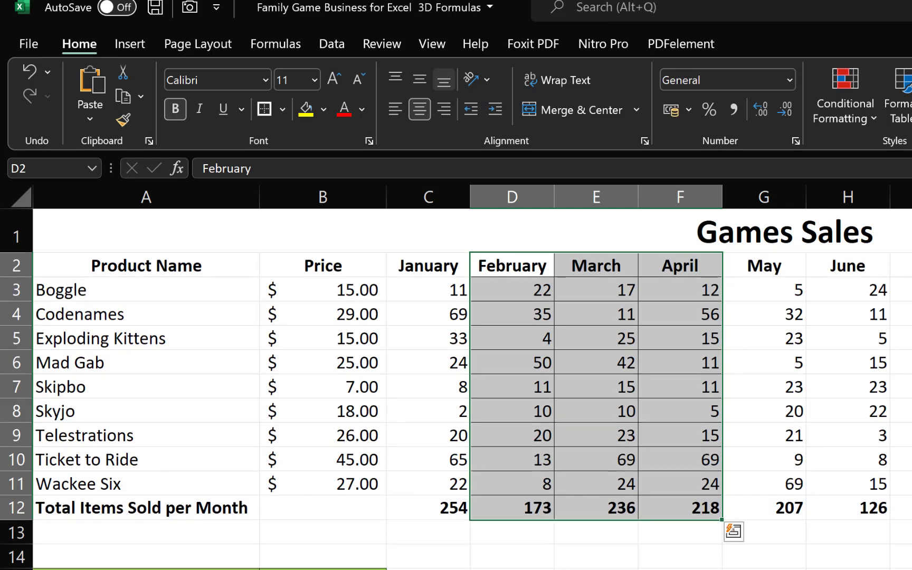
{"action": "left_click", "coordinate": [680, 569]}
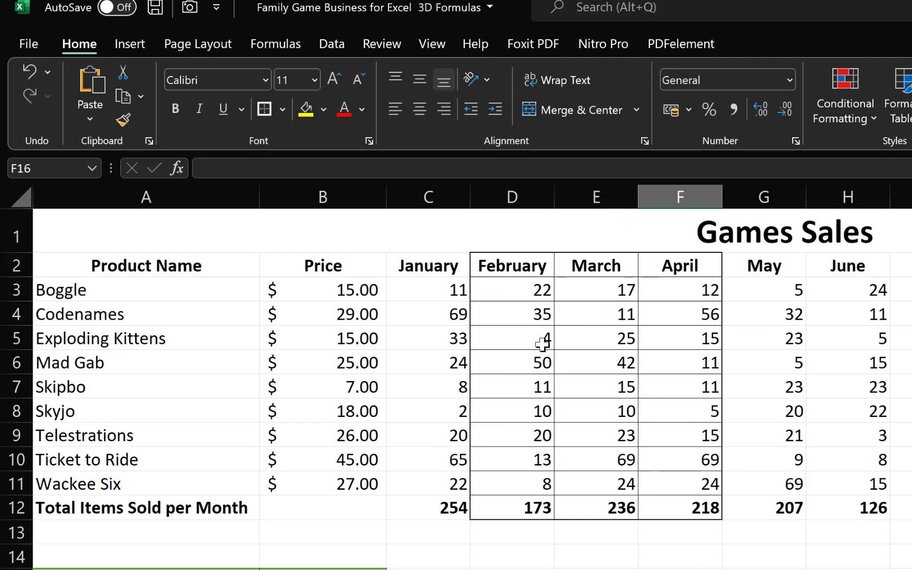
Use Draw Border to outline each cell in D13:F15 below the February to April totals, and leave the drawing mode.
{"action": "mouse_move", "coordinate": [511, 265]}
{"action": "left_mouse_down"}
{"action": "mouse_move", "coordinate": [646, 485]}
{"action": "mouse_move", "coordinate": [650, 515]}
{"action": "left_mouse_up"}
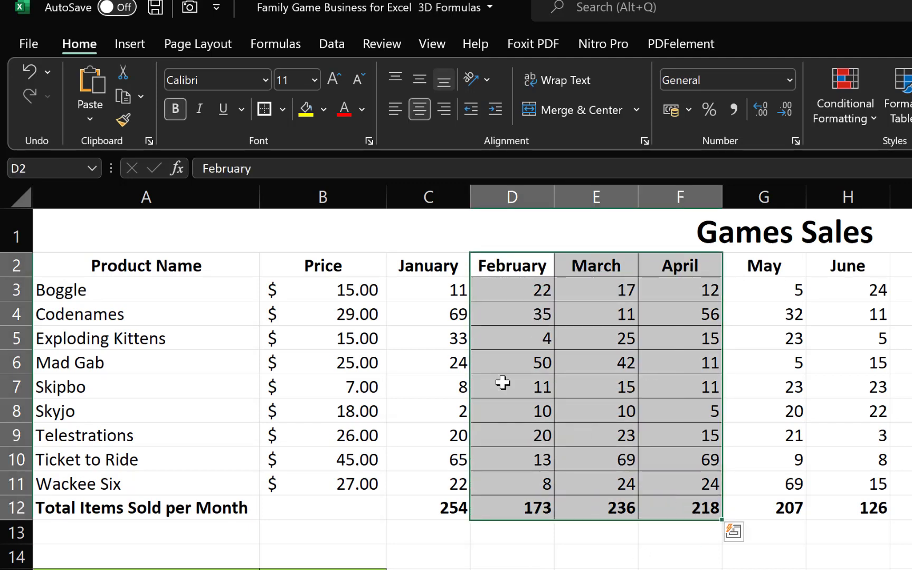
{"action": "left_click", "coordinate": [284, 108]}
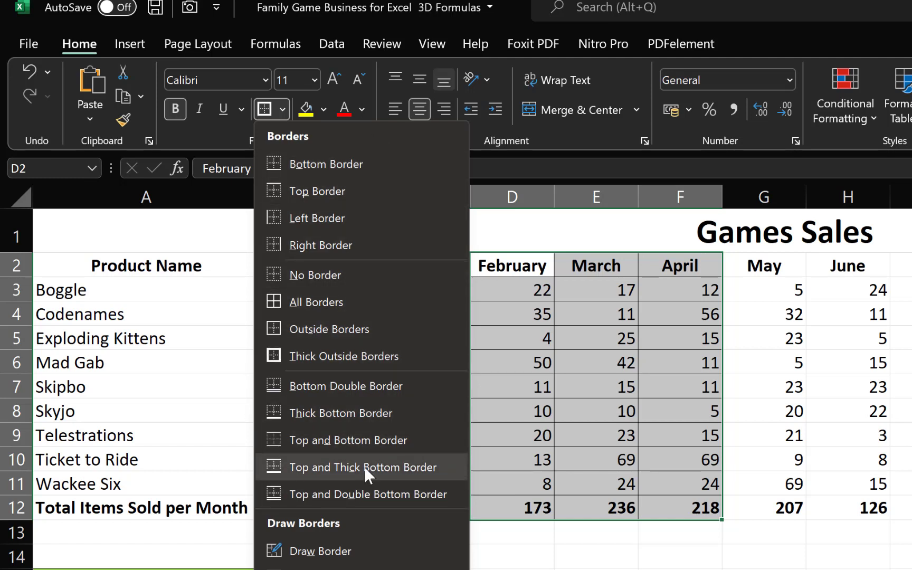
{"action": "left_click", "coordinate": [351, 549]}
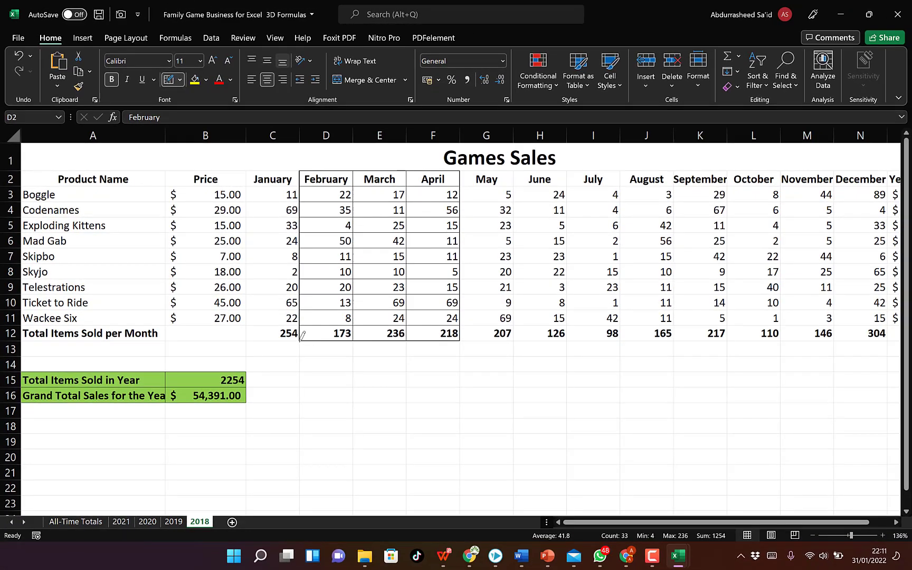
{"action": "left_click_drag", "start_coordinate": [296, 356], "coordinate": [299, 376]}
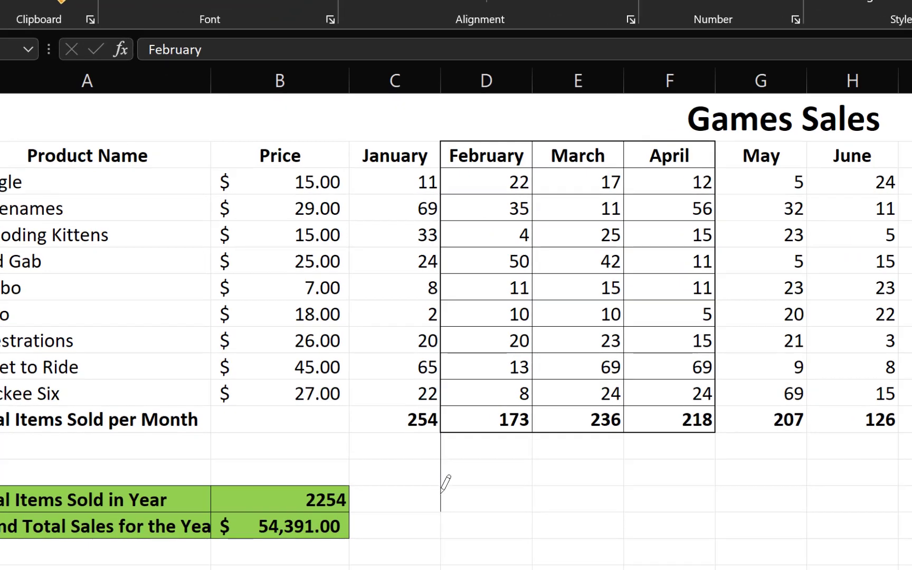
{"action": "mouse_move", "coordinate": [442, 493]}
{"action": "left_mouse_down"}
{"action": "mouse_move", "coordinate": [528, 492]}
{"action": "mouse_move", "coordinate": [600, 465]}
{"action": "left_mouse_up"}
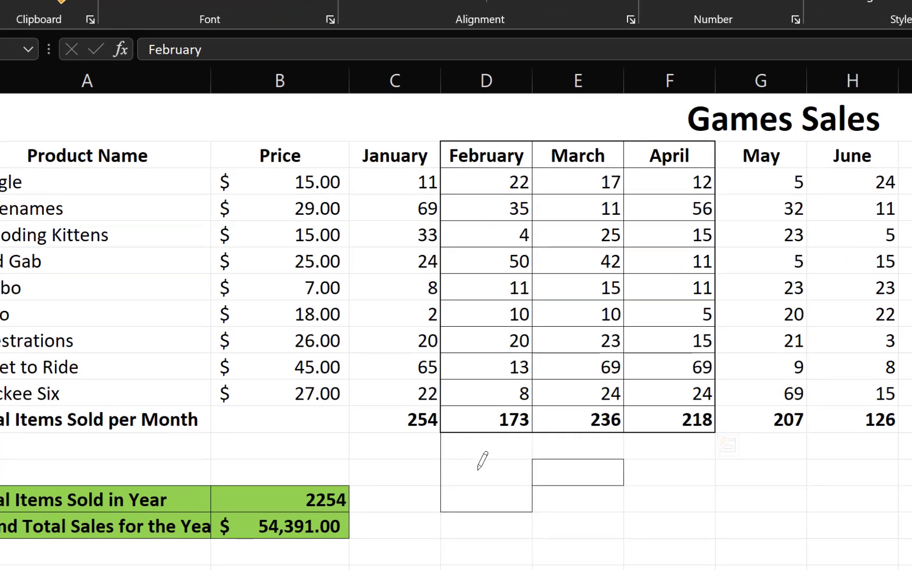
{"action": "left_click", "coordinate": [490, 459]}
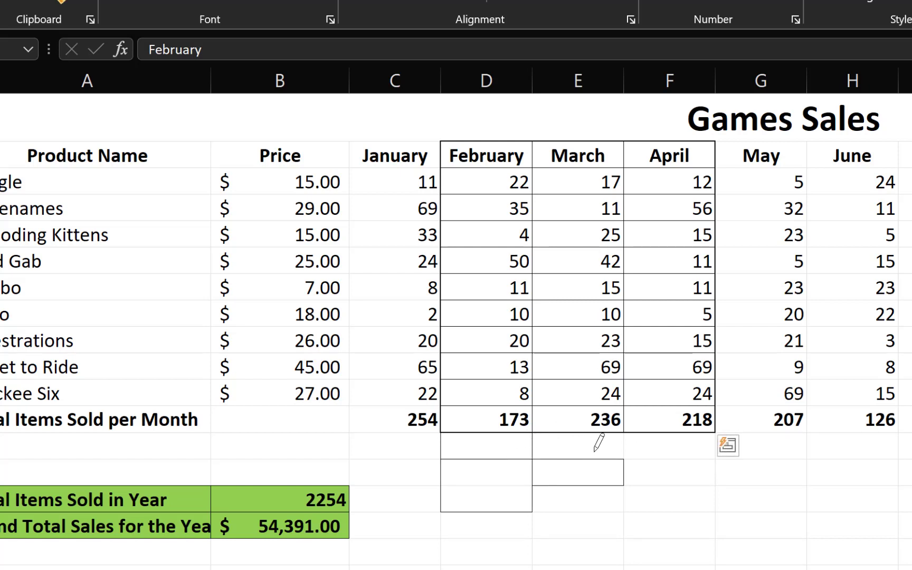
{"action": "left_click", "coordinate": [681, 457]}
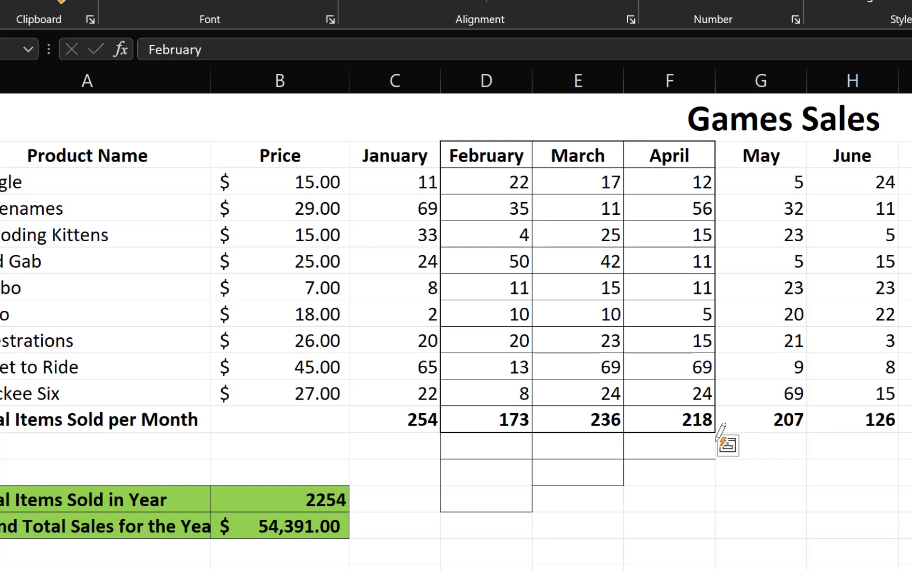
{"action": "left_click", "coordinate": [716, 482]}
{"action": "left_click", "coordinate": [672, 489]}
{"action": "left_click", "coordinate": [559, 510]}
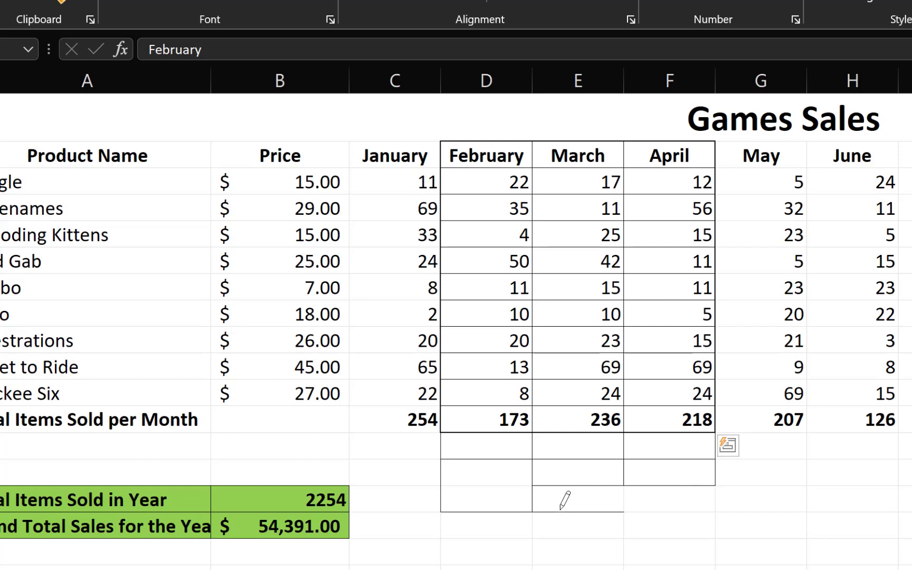
{"action": "left_click", "coordinate": [666, 508]}
{"action": "left_click", "coordinate": [716, 499]}
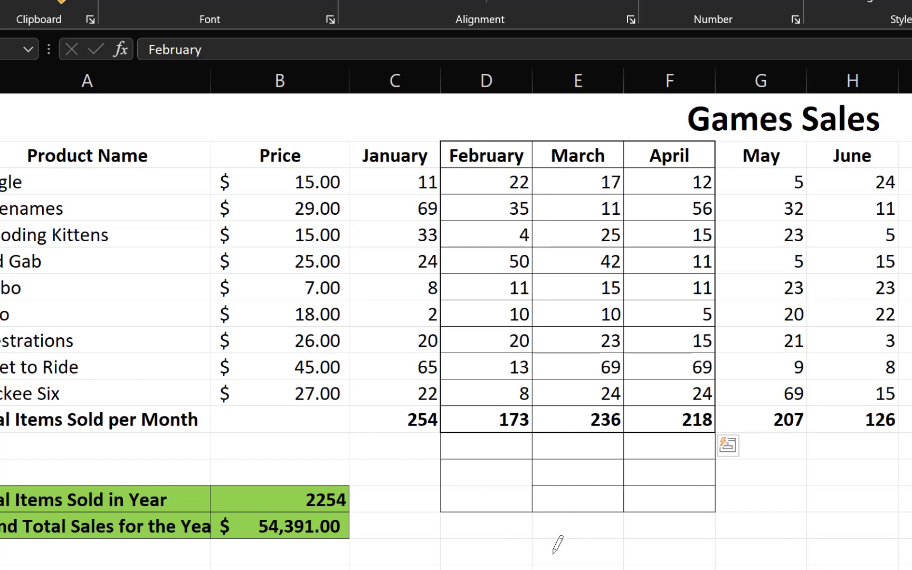
{"action": "left_click", "coordinate": [518, 486]}
{"action": "key", "text": "Escape"}
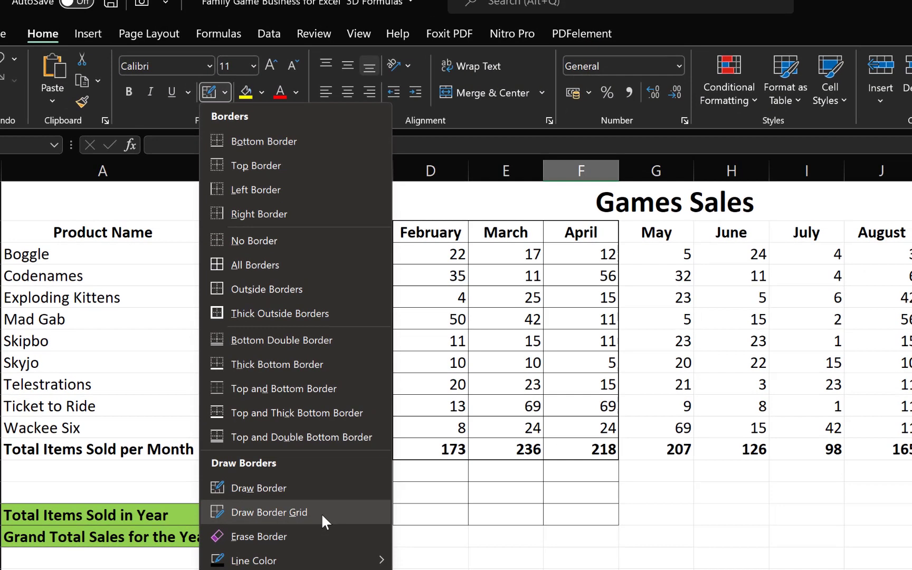
Use Draw Border Grid to draw grids over D16:F22, G15:H18 and I16:K18, and leave the drawing mode.
{"action": "left_click", "coordinate": [321, 513]}
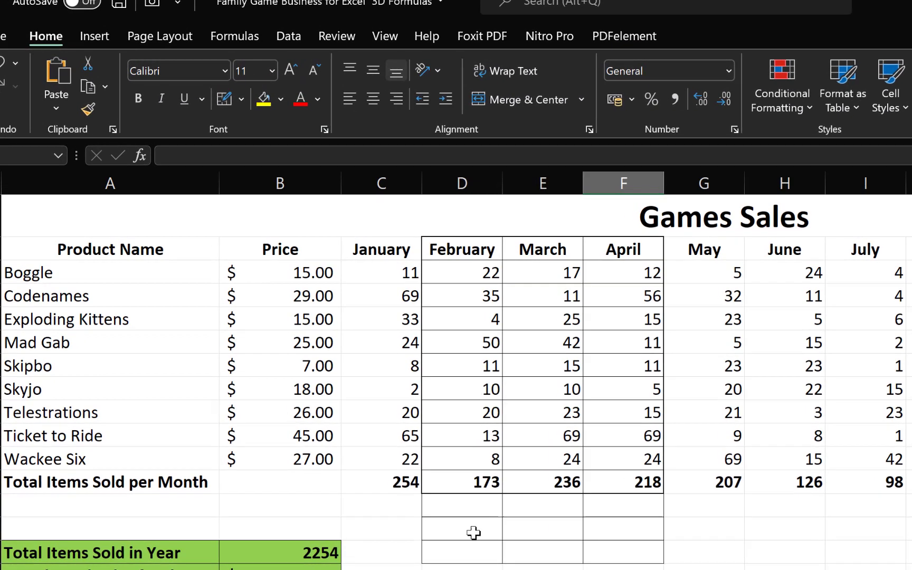
{"action": "left_click", "coordinate": [240, 98]}
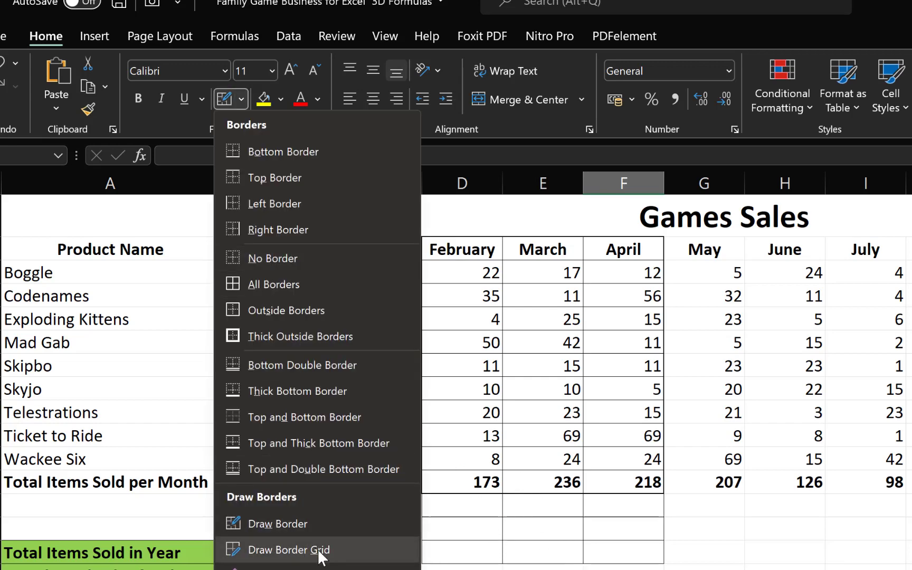
{"action": "left_click", "coordinate": [309, 550]}
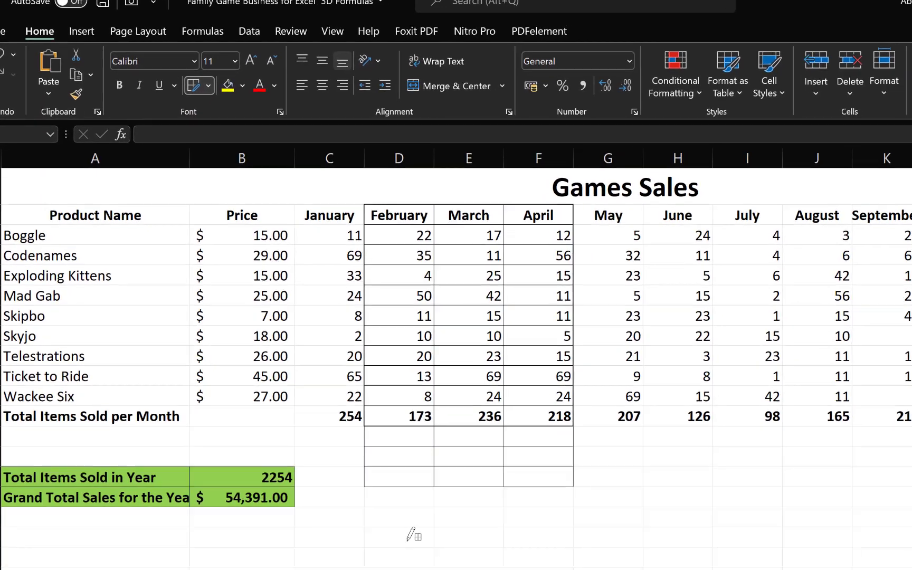
{"action": "mouse_move", "coordinate": [376, 487]}
{"action": "left_mouse_down"}
{"action": "mouse_move", "coordinate": [434, 513]}
{"action": "mouse_move", "coordinate": [498, 520]}
{"action": "mouse_move", "coordinate": [524, 539]}
{"action": "mouse_move", "coordinate": [527, 557]}
{"action": "left_mouse_up"}
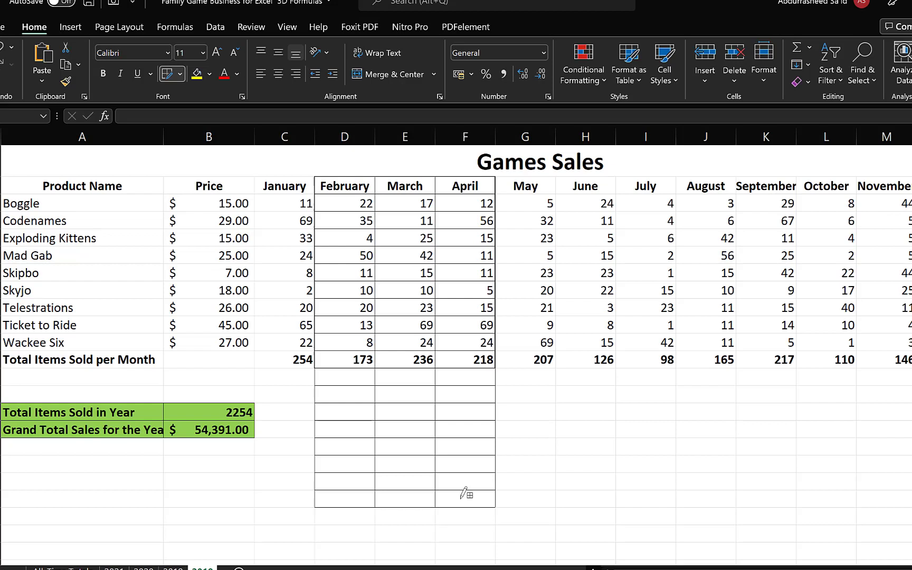
{"action": "mouse_move", "coordinate": [461, 500]}
{"action": "left_mouse_down"}
{"action": "mouse_move", "coordinate": [477, 532]}
{"action": "mouse_move", "coordinate": [471, 504]}
{"action": "mouse_move", "coordinate": [475, 530]}
{"action": "left_mouse_up"}
{"action": "mouse_move", "coordinate": [526, 408]}
{"action": "left_mouse_down"}
{"action": "mouse_move", "coordinate": [598, 446]}
{"action": "mouse_move", "coordinate": [614, 469]}
{"action": "left_mouse_up"}
{"action": "left_click_drag", "start_coordinate": [652, 425], "coordinate": [748, 457]}
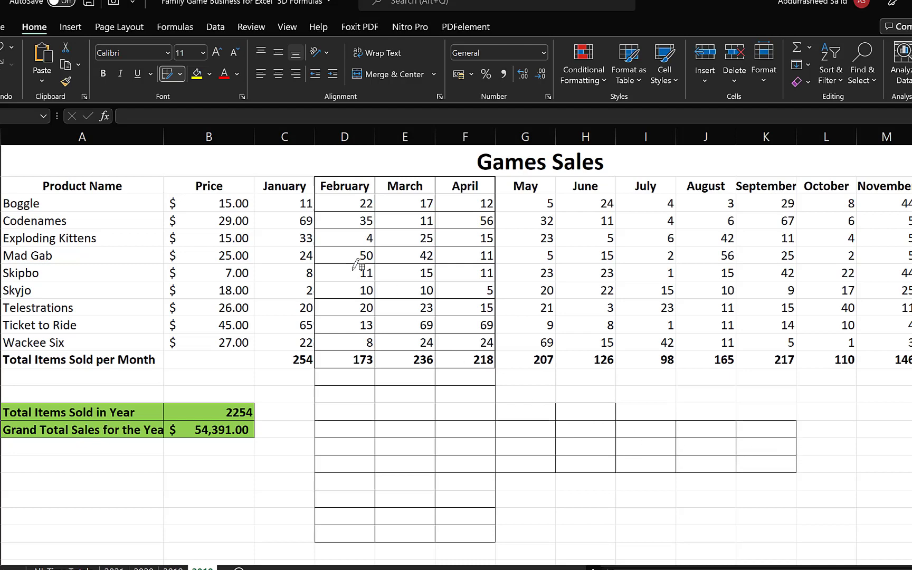
{"action": "left_click", "coordinate": [181, 74]}
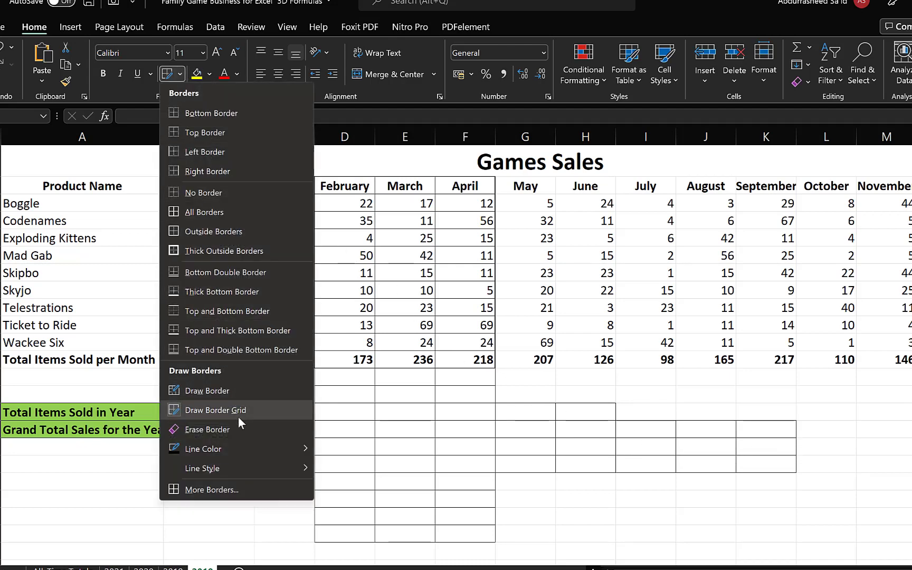
{"action": "left_click", "coordinate": [661, 507]}
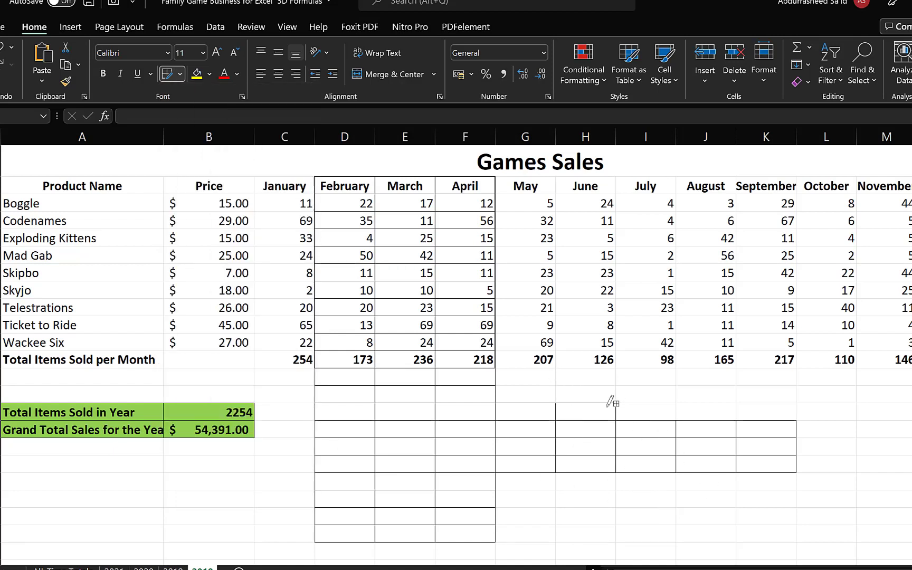
{"action": "key", "text": "Escape"}
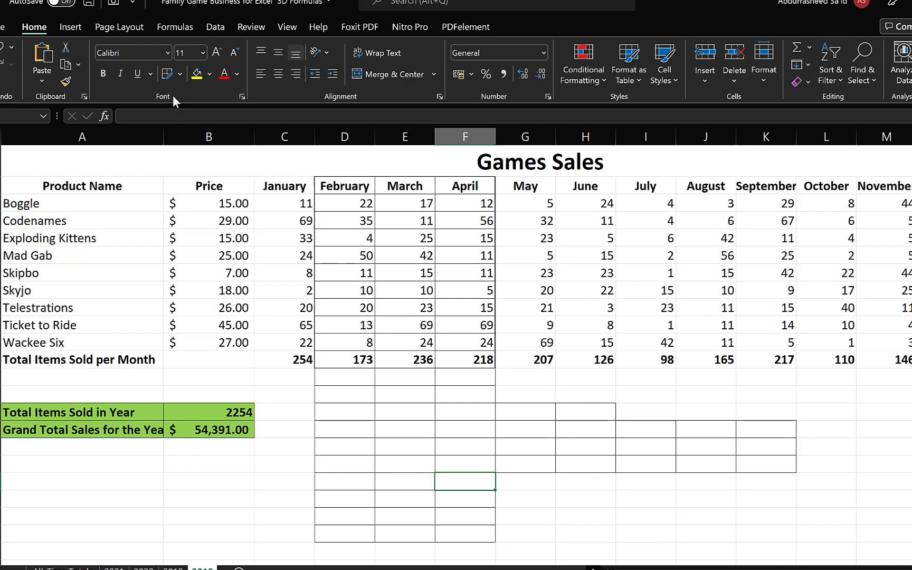
Erase the borders across G15:K18 and redraw the outer edge of F15:F18 with Draw Border.
{"action": "left_click", "coordinate": [179, 75]}
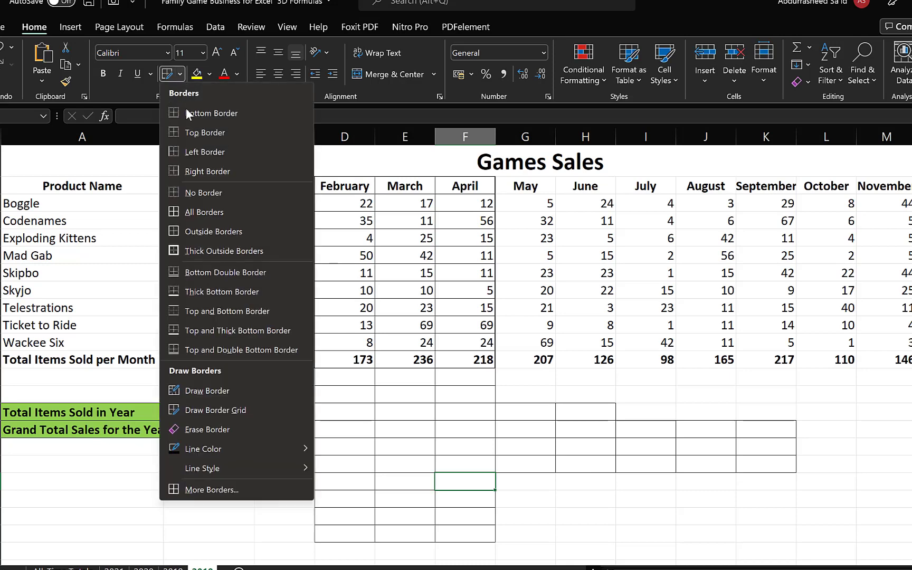
{"action": "left_click", "coordinate": [209, 429]}
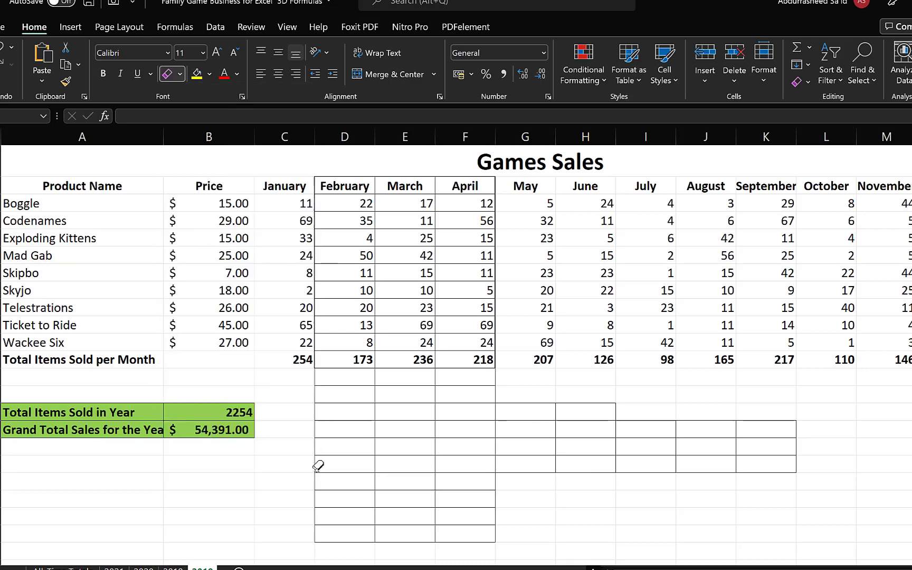
{"action": "mouse_move", "coordinate": [525, 396]}
{"action": "left_mouse_down"}
{"action": "mouse_move", "coordinate": [586, 467]}
{"action": "mouse_move", "coordinate": [622, 393]}
{"action": "mouse_move", "coordinate": [727, 470]}
{"action": "mouse_move", "coordinate": [751, 407]}
{"action": "mouse_move", "coordinate": [839, 469]}
{"action": "left_mouse_up"}
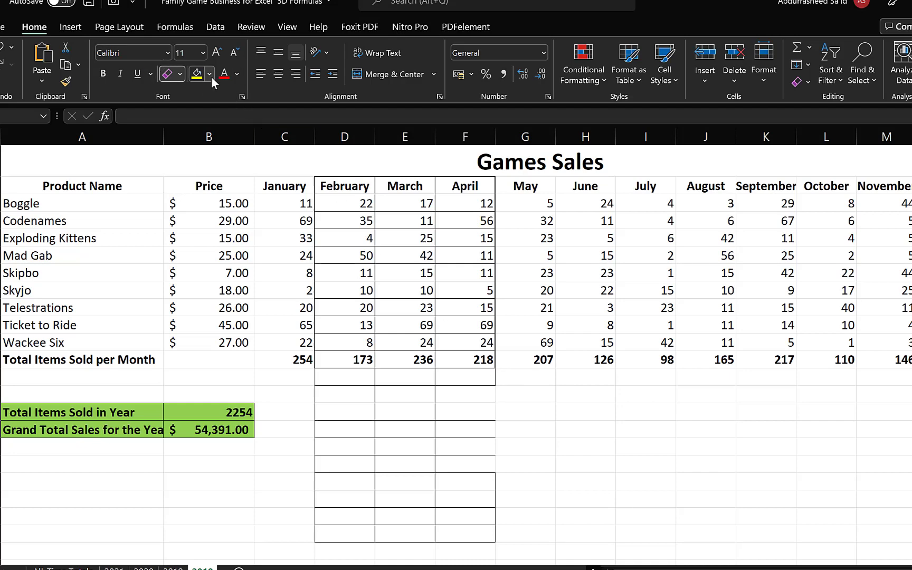
{"action": "left_click", "coordinate": [180, 73]}
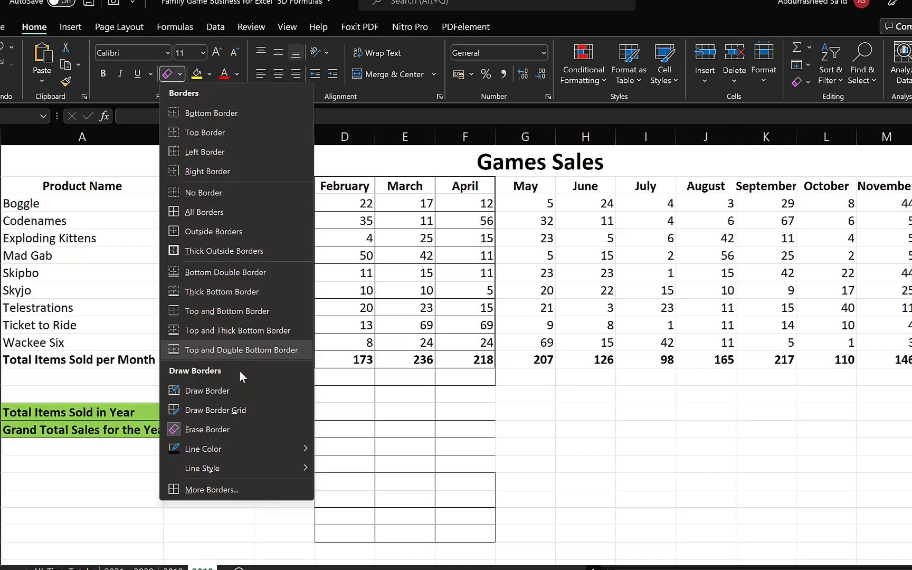
{"action": "left_click", "coordinate": [240, 390]}
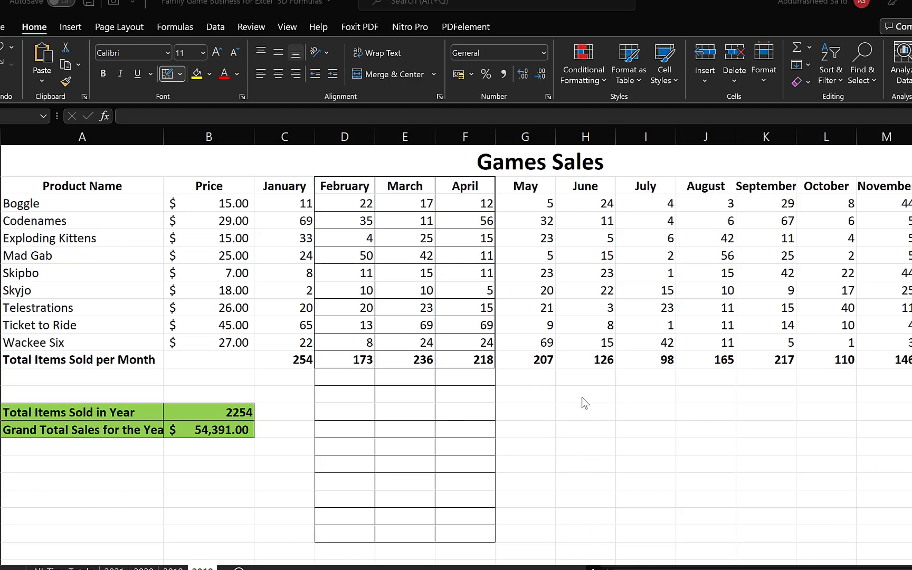
{"action": "scroll", "coordinate": [483, 364], "scroll_direction": "down", "scroll_amount": 3}
{"action": "scroll", "coordinate": [407, 311], "scroll_direction": "up", "scroll_amount": 2}
{"action": "scroll", "coordinate": [349, 480], "scroll_direction": "up", "scroll_amount": 1}
{"action": "scroll", "coordinate": [392, 298], "scroll_direction": "down", "scroll_amount": 2}
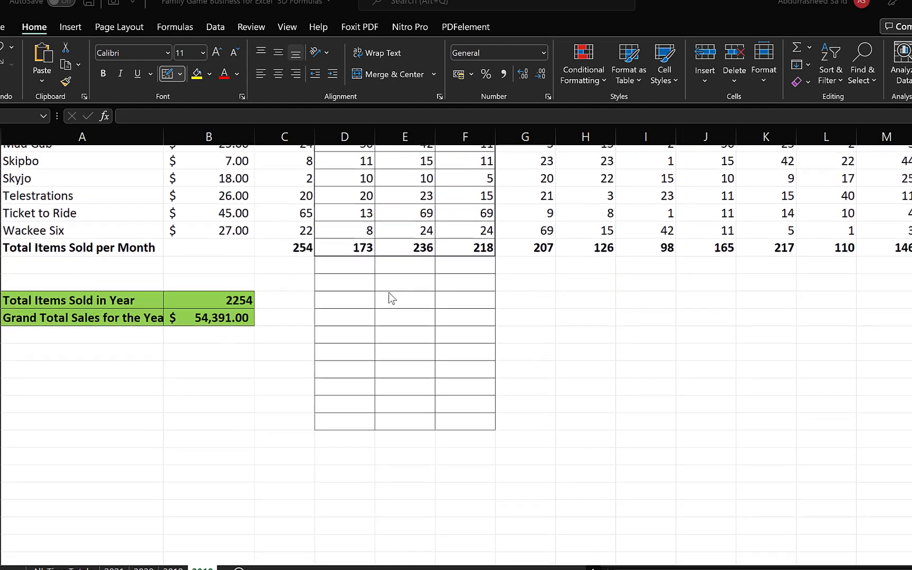
{"action": "scroll", "coordinate": [387, 265], "scroll_direction": "up", "scroll_amount": 2}
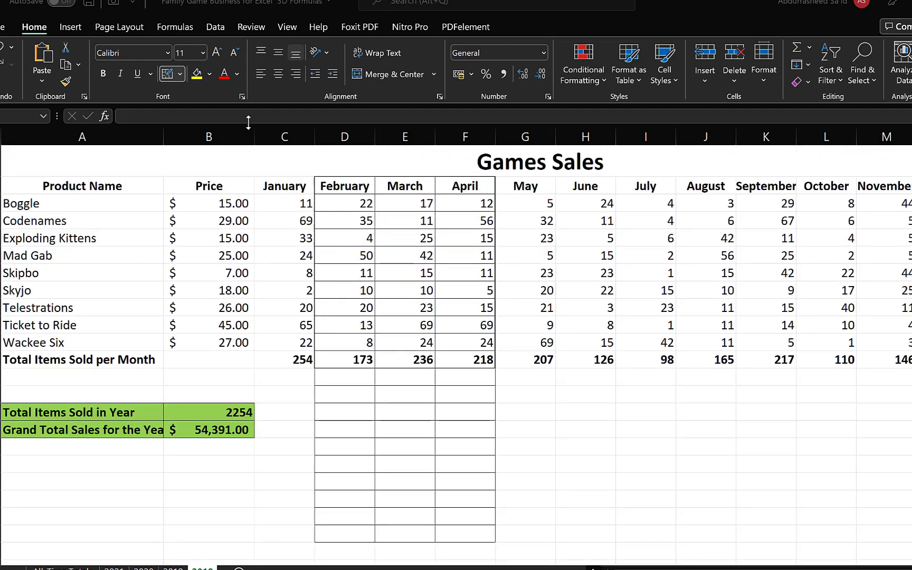
Set the border line colour to dark orange and draw border boxes around G14:H15 and G16:H17.
{"action": "left_click", "coordinate": [182, 75]}
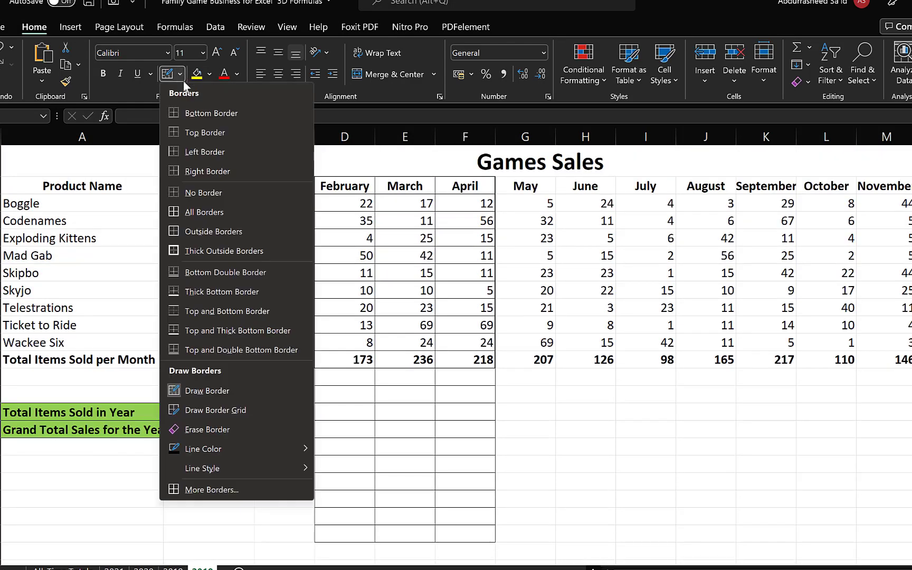
{"action": "mouse_move", "coordinate": [256, 449]}
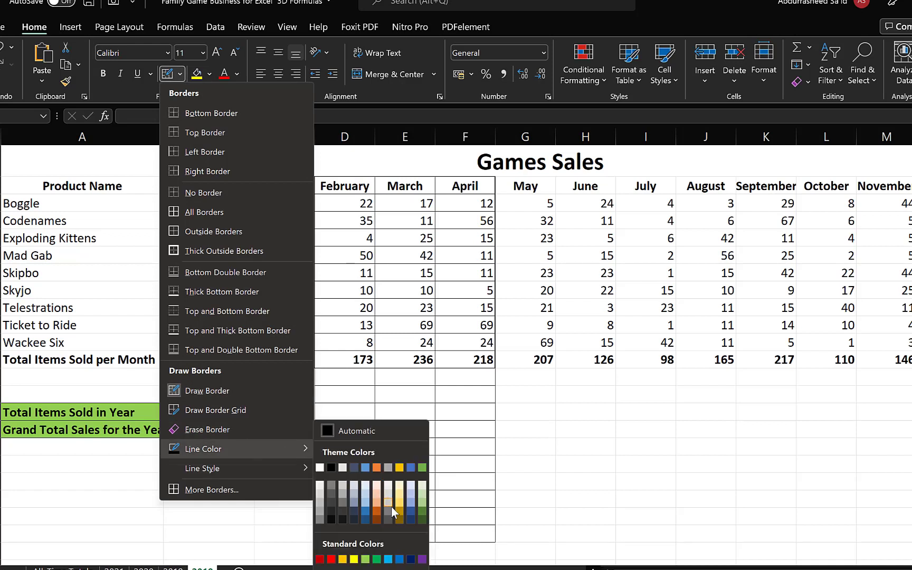
{"action": "left_click", "coordinate": [377, 512]}
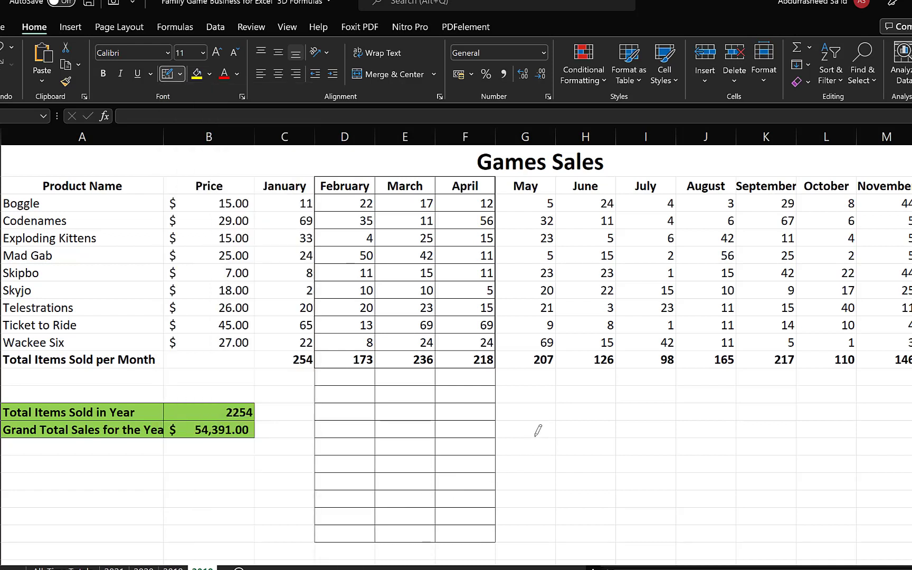
{"action": "left_click_drag", "start_coordinate": [559, 437], "coordinate": [564, 445]}
{"action": "left_click_drag", "start_coordinate": [537, 396], "coordinate": [569, 405]}
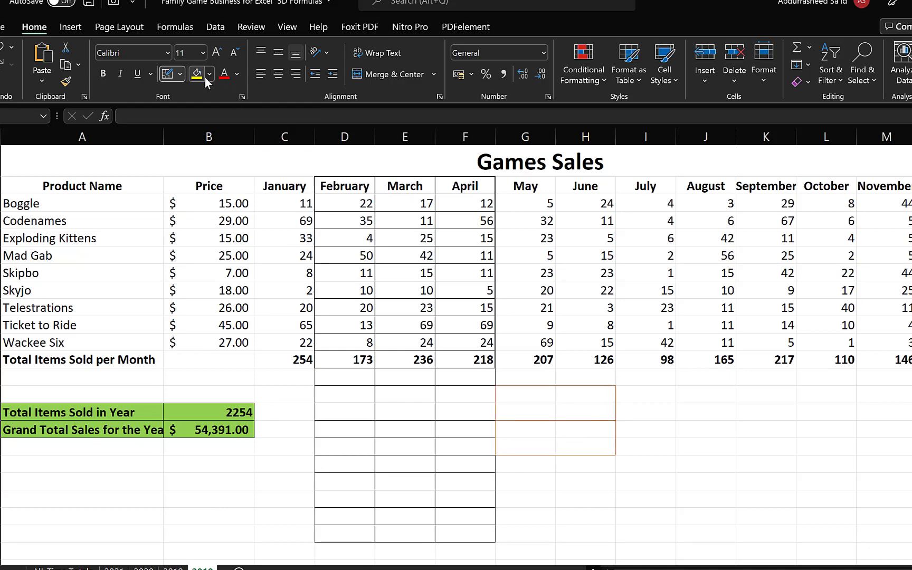
Choose a heavier border line style and draw orange boxes around G18:H19, G20:H21, I16 and I17.
{"action": "left_click", "coordinate": [180, 74]}
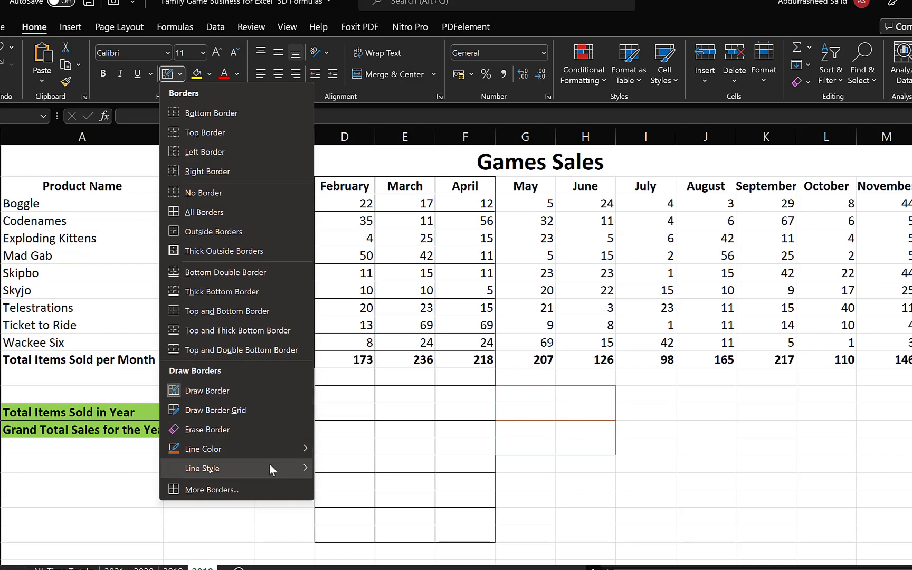
{"action": "mouse_move", "coordinate": [269, 468]}
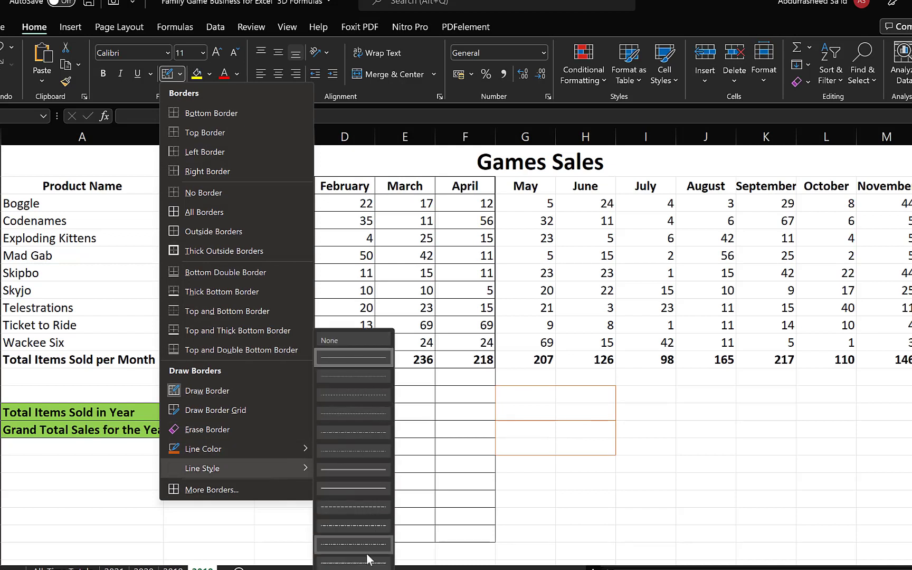
{"action": "left_click", "coordinate": [354, 569]}
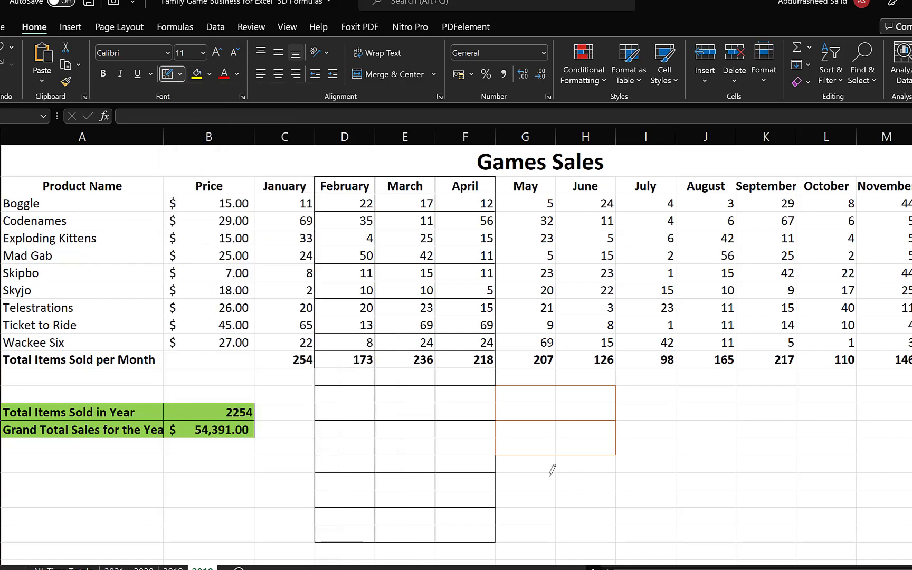
{"action": "mouse_move", "coordinate": [520, 458]}
{"action": "left_mouse_down"}
{"action": "mouse_move", "coordinate": [585, 477]}
{"action": "mouse_move", "coordinate": [563, 490]}
{"action": "mouse_move", "coordinate": [584, 505]}
{"action": "mouse_move", "coordinate": [562, 510]}
{"action": "left_mouse_up"}
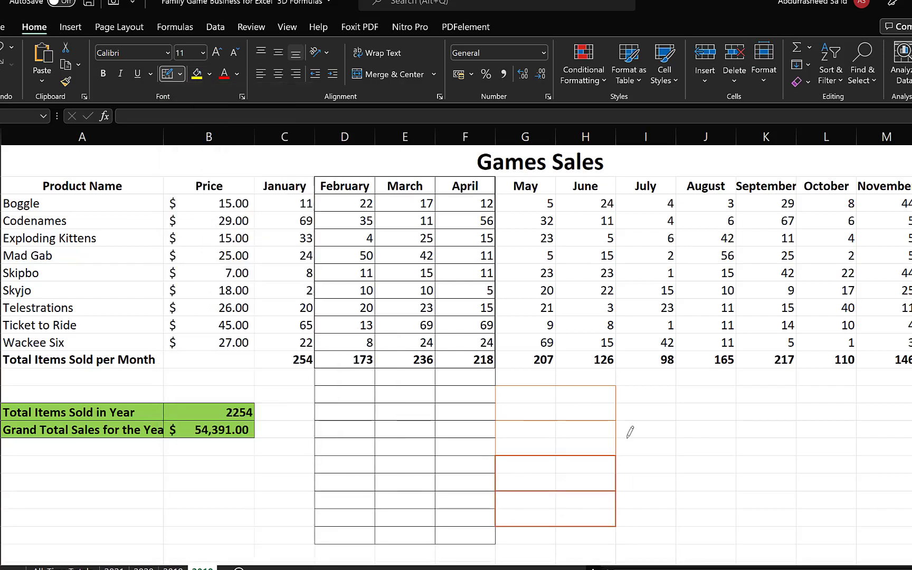
{"action": "mouse_move", "coordinate": [646, 431]}
{"action": "left_mouse_down"}
{"action": "mouse_move", "coordinate": [644, 444]}
{"action": "mouse_move", "coordinate": [658, 456]}
{"action": "left_mouse_up"}
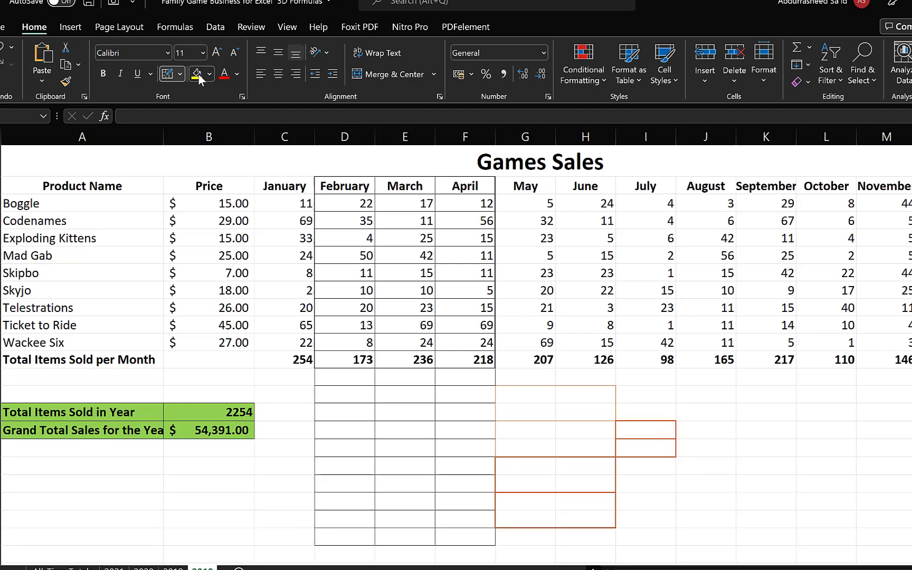
Open the detailed border settings for F19 and choose a heavy dash-dot line in dark red.
{"action": "left_click", "coordinate": [180, 75]}
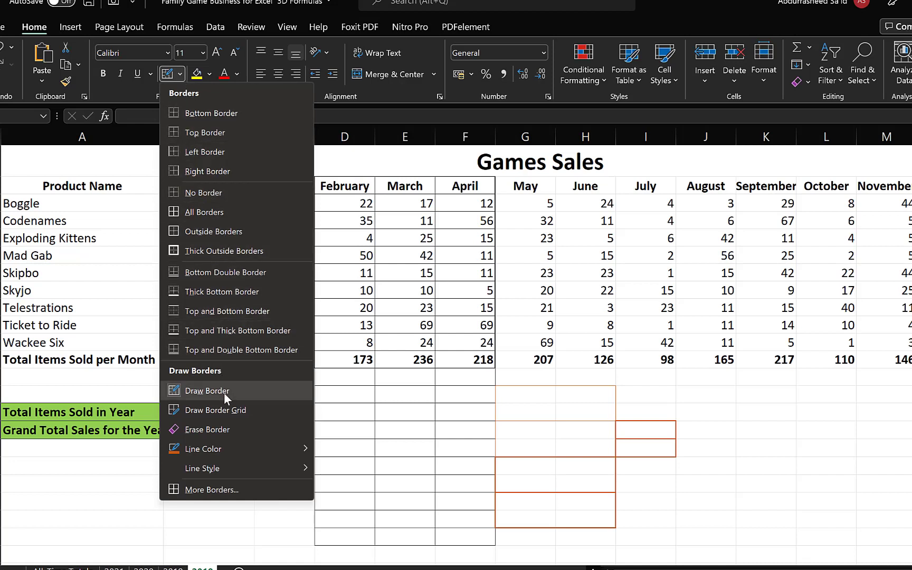
{"action": "left_click", "coordinate": [218, 489]}
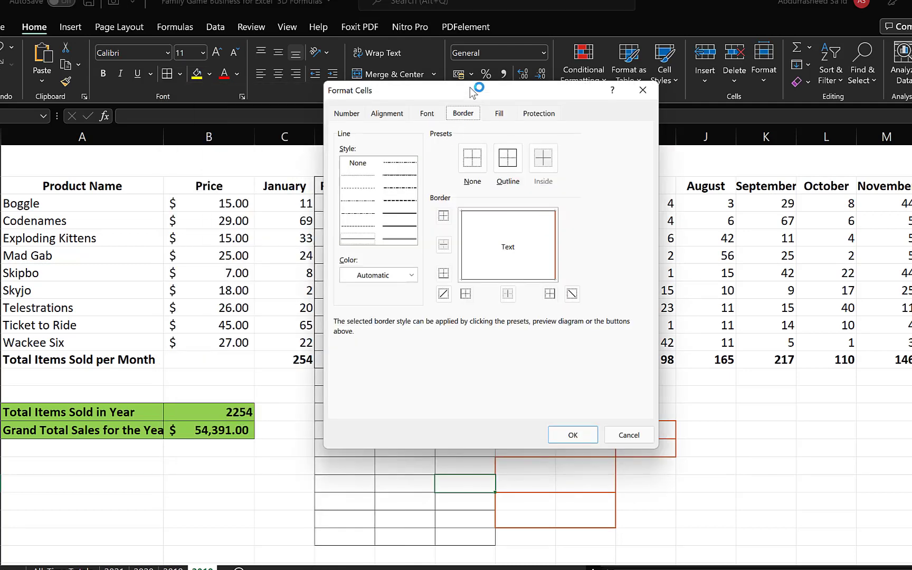
{"action": "left_click_drag", "start_coordinate": [470, 91], "coordinate": [222, 96]}
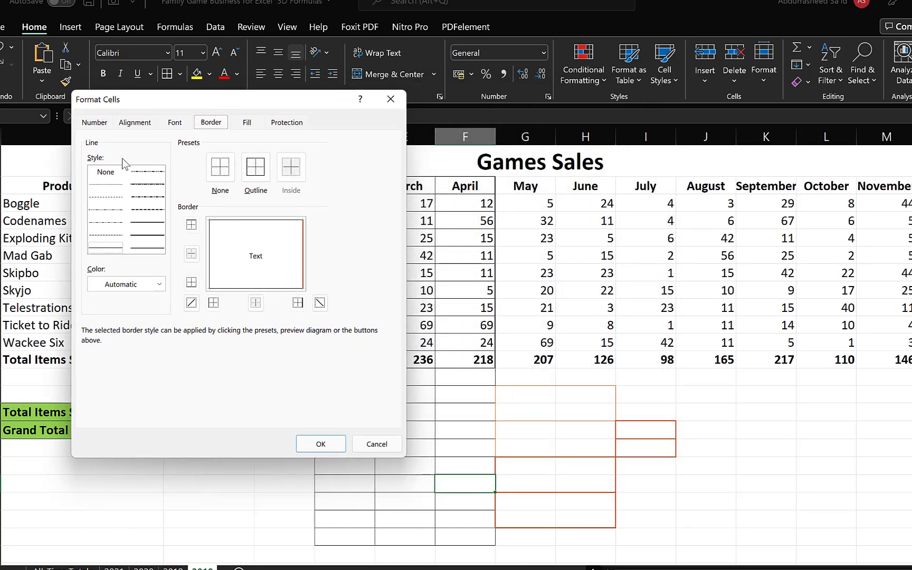
{"action": "left_click", "coordinate": [140, 185]}
{"action": "left_click", "coordinate": [146, 175]}
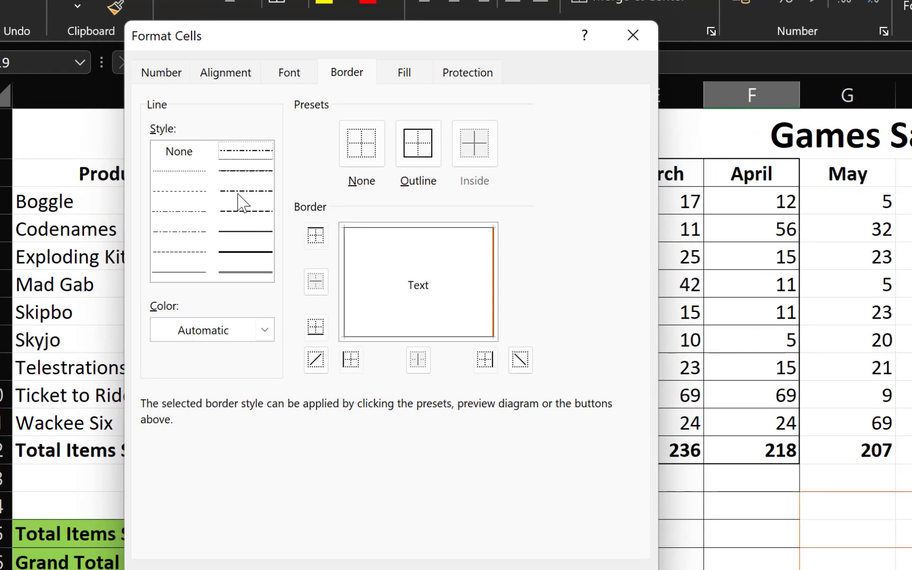
{"action": "left_click", "coordinate": [238, 193]}
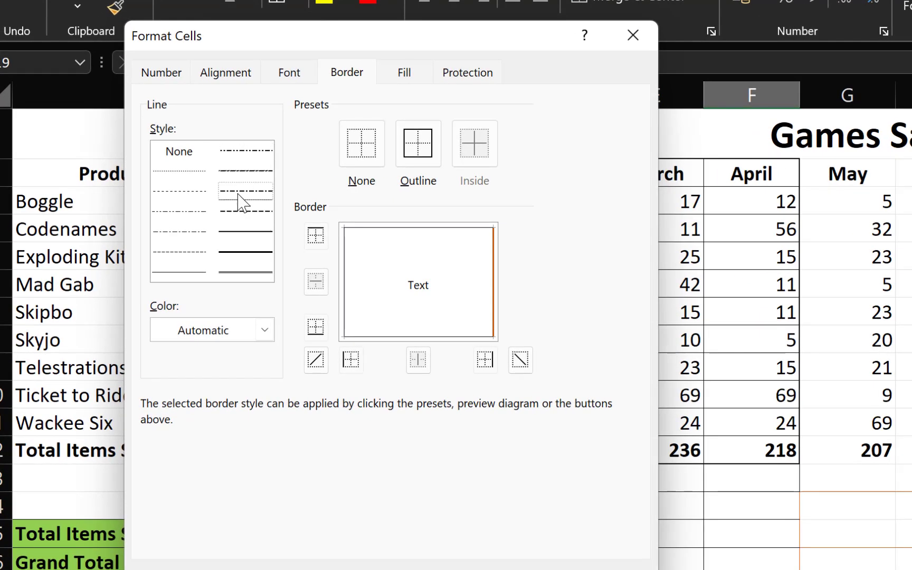
{"action": "left_click", "coordinate": [265, 332]}
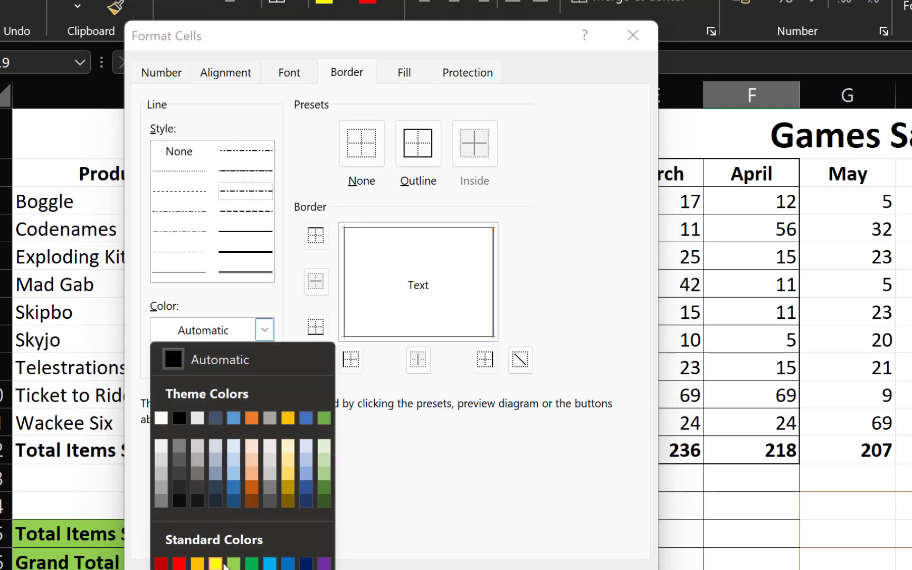
{"action": "left_click", "coordinate": [165, 564]}
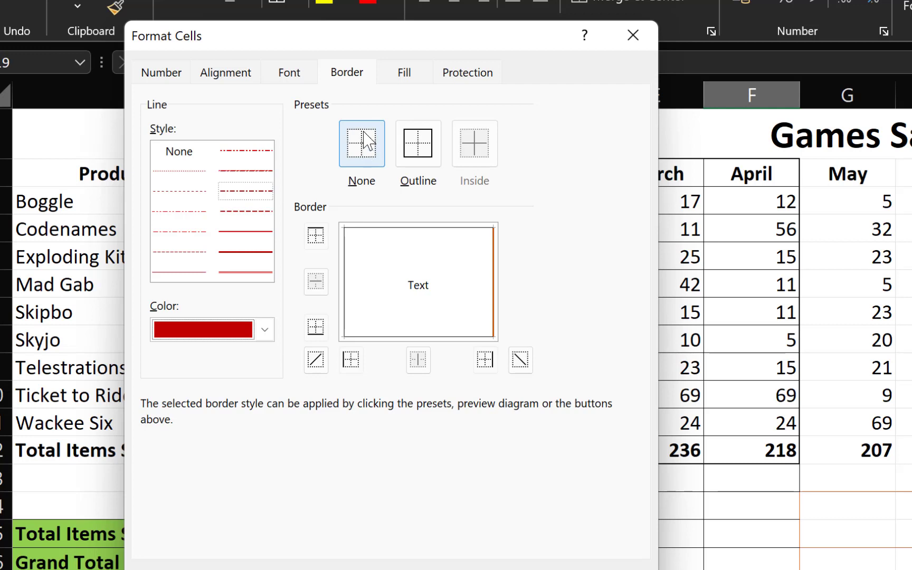
Try the Outline and None presets and a single top edge on F19, and discard the border settings.
{"action": "left_click", "coordinate": [420, 141]}
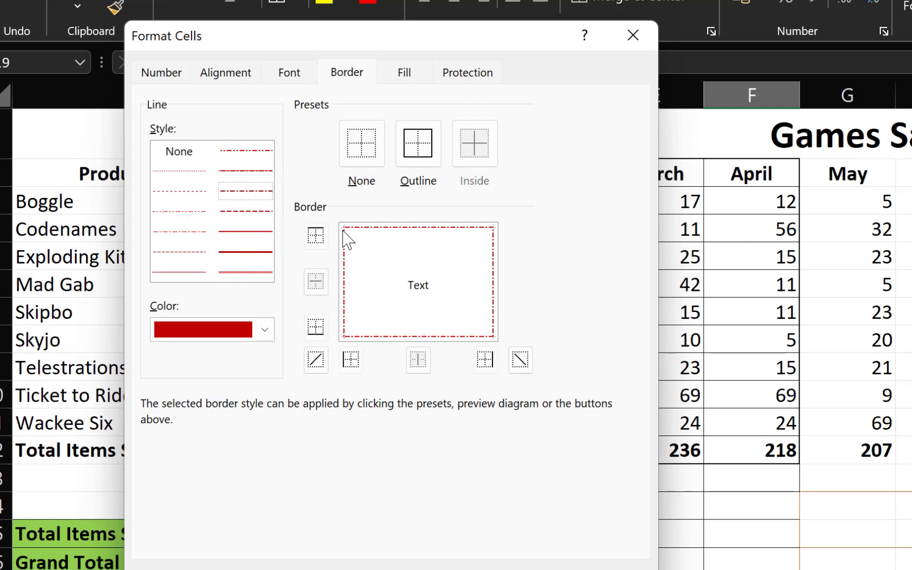
{"action": "left_click", "coordinate": [363, 158]}
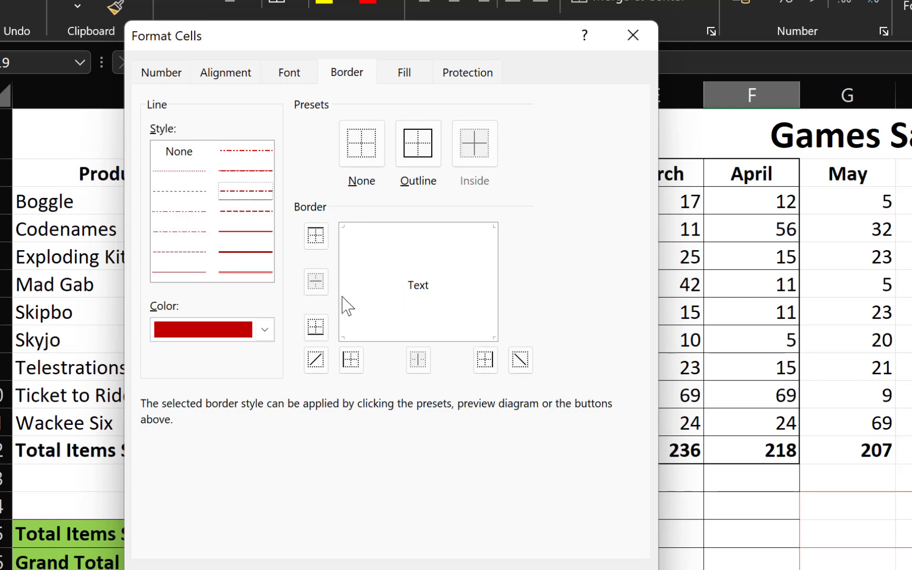
{"action": "left_click", "coordinate": [317, 236]}
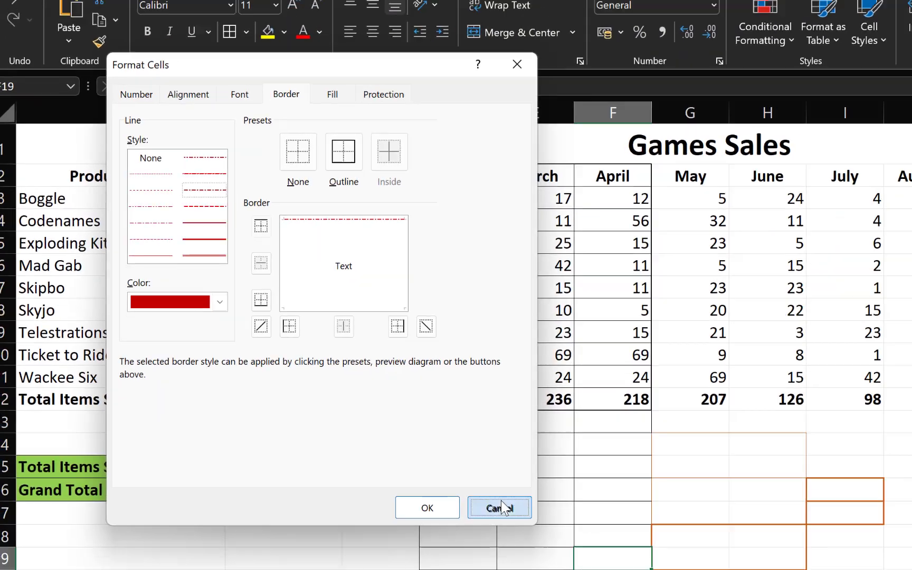
{"action": "left_click", "coordinate": [493, 506]}
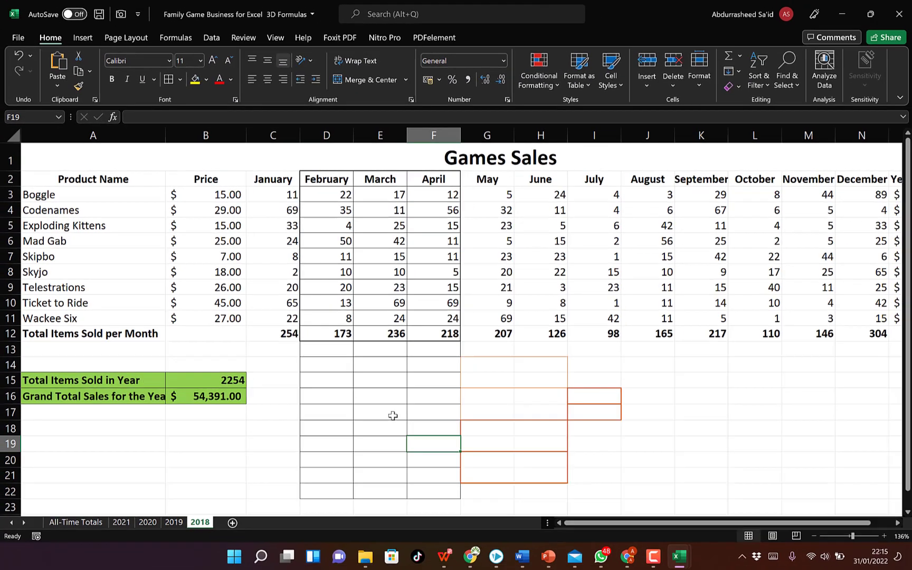
Open the detailed border settings for D17:E18 and choose a heavy dashed line in dark red.
{"action": "left_click_drag", "start_coordinate": [327, 411], "coordinate": [368, 426]}
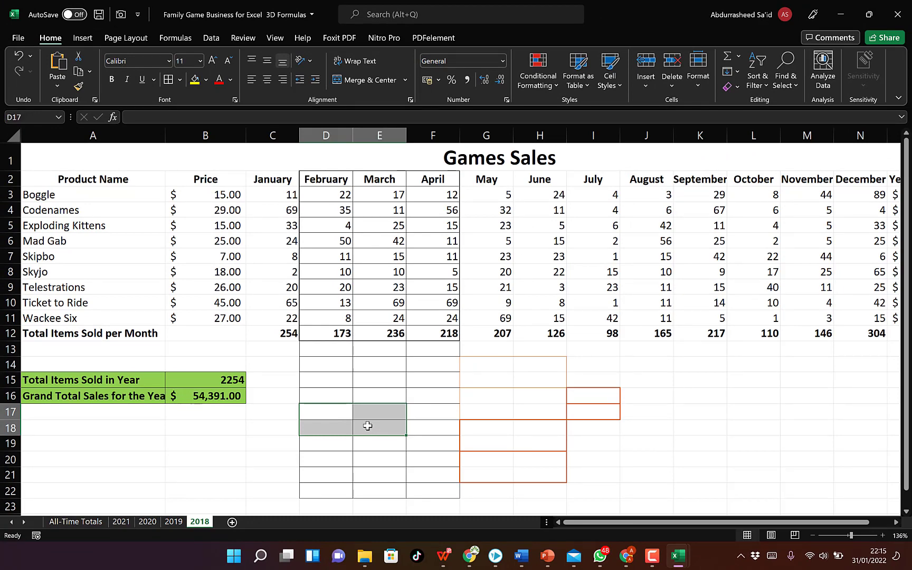
{"action": "left_click", "coordinate": [179, 79]}
{"action": "left_click", "coordinate": [239, 450]}
{"action": "left_click_drag", "start_coordinate": [238, 108], "coordinate": [176, 76]}
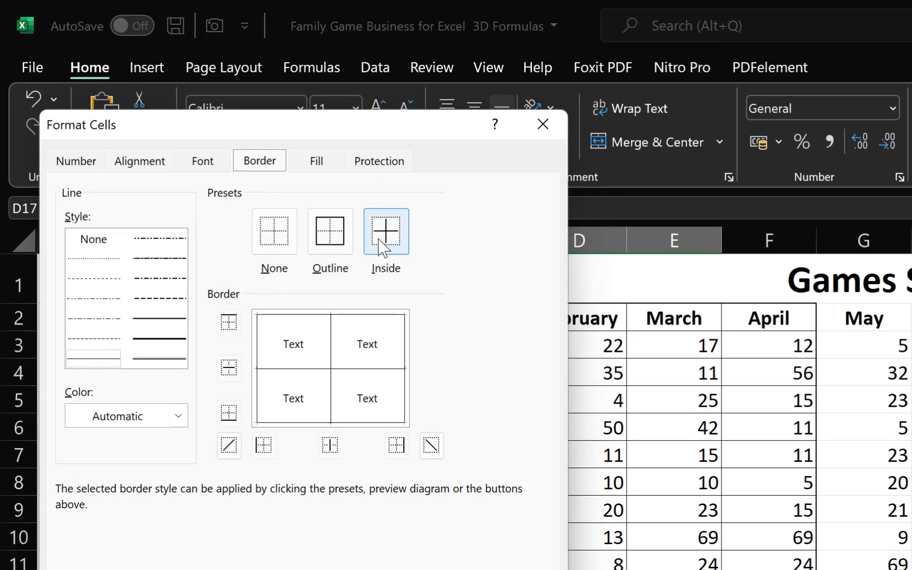
{"action": "left_click", "coordinate": [215, 137]}
{"action": "left_click", "coordinate": [150, 318]}
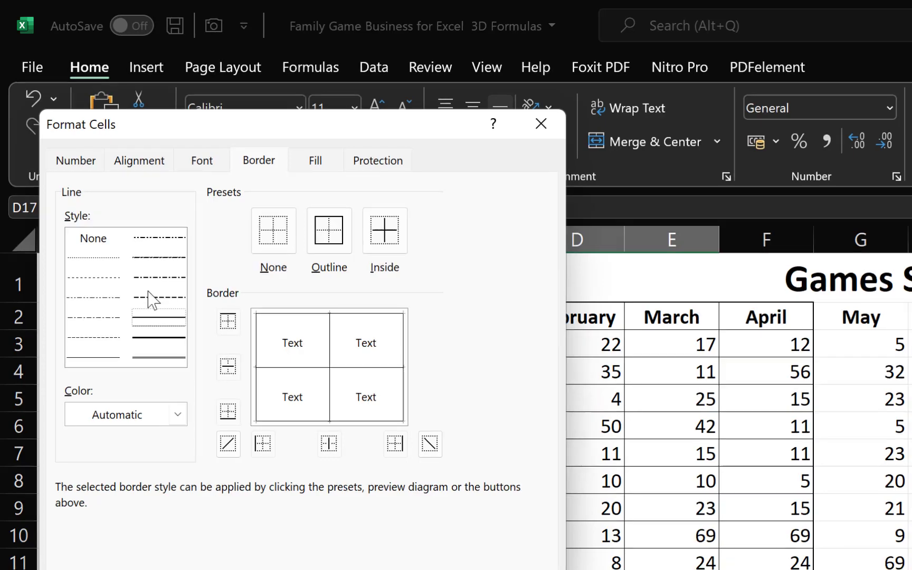
{"action": "left_click", "coordinate": [149, 294]}
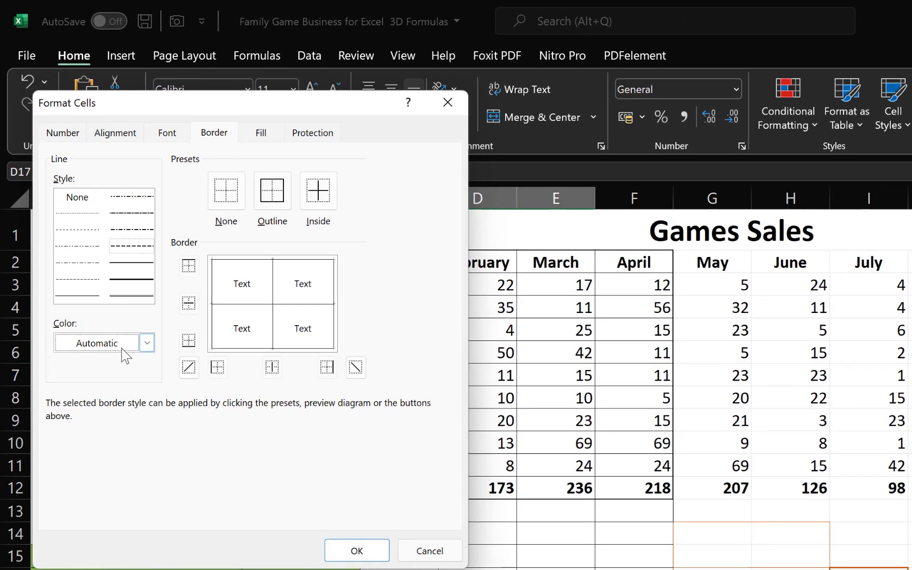
{"action": "left_click", "coordinate": [146, 416]}
{"action": "left_click", "coordinate": [65, 534]}
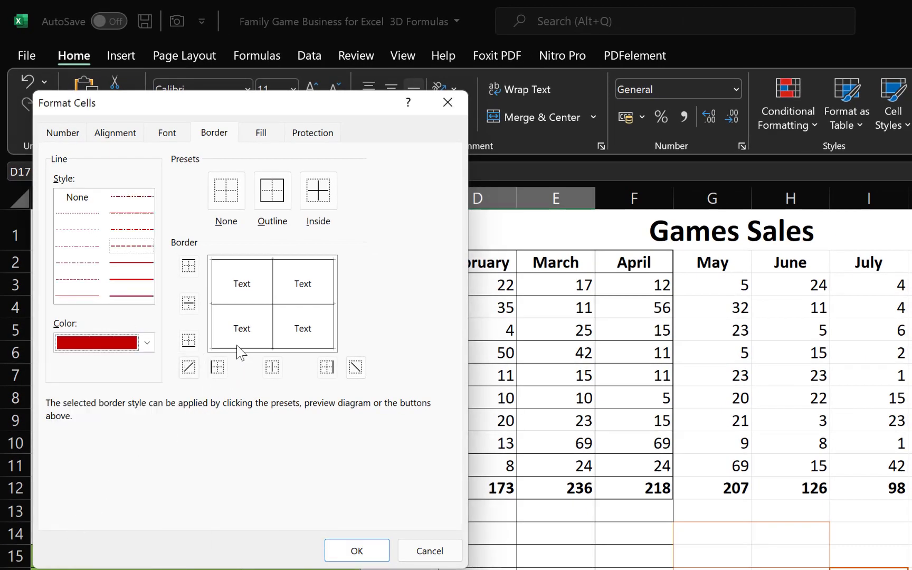
Try the Inside preset for D17:E18, and set dashed red outer edges and both diagonals without the inner horizontal and vertical lines.
{"action": "left_click", "coordinate": [319, 189]}
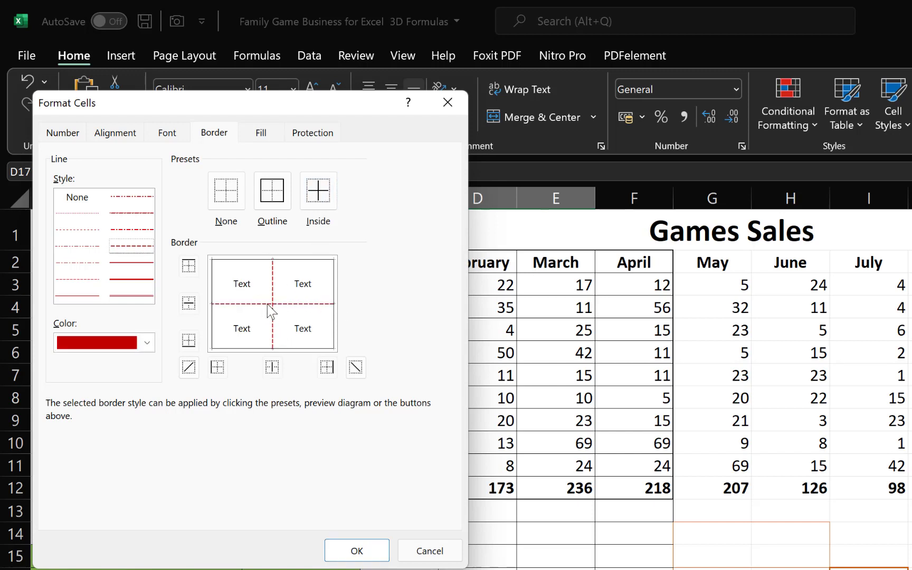
{"action": "left_click", "coordinate": [184, 270]}
{"action": "left_click", "coordinate": [187, 308]}
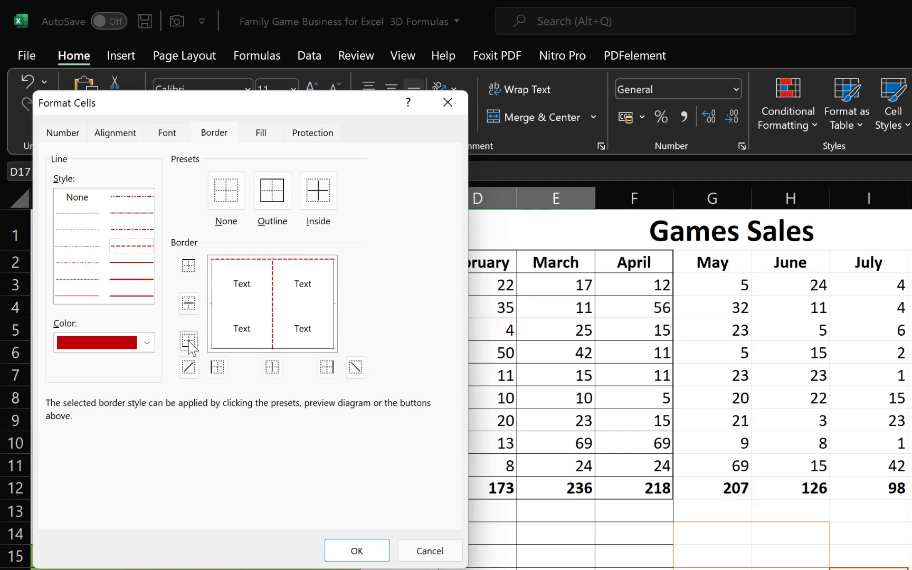
{"action": "left_click", "coordinate": [189, 367]}
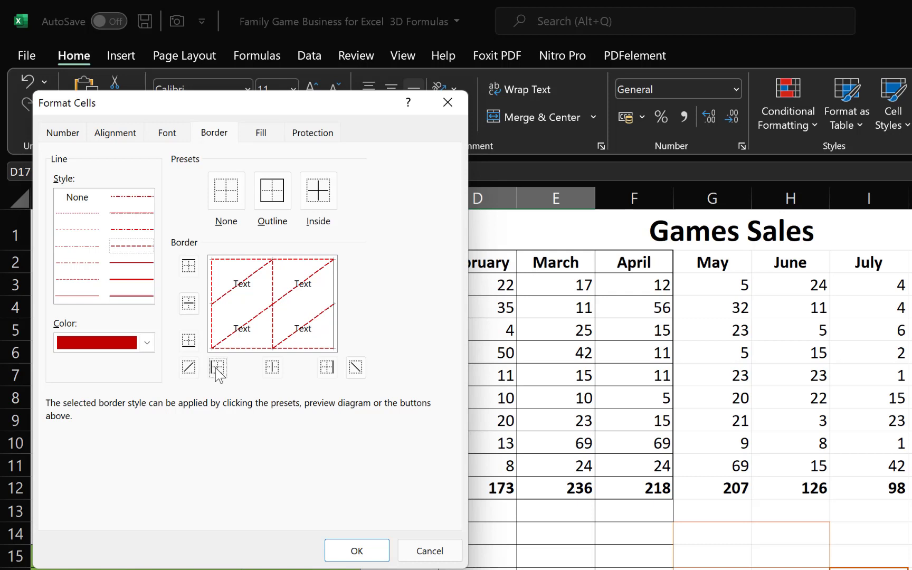
{"action": "left_click", "coordinate": [273, 368]}
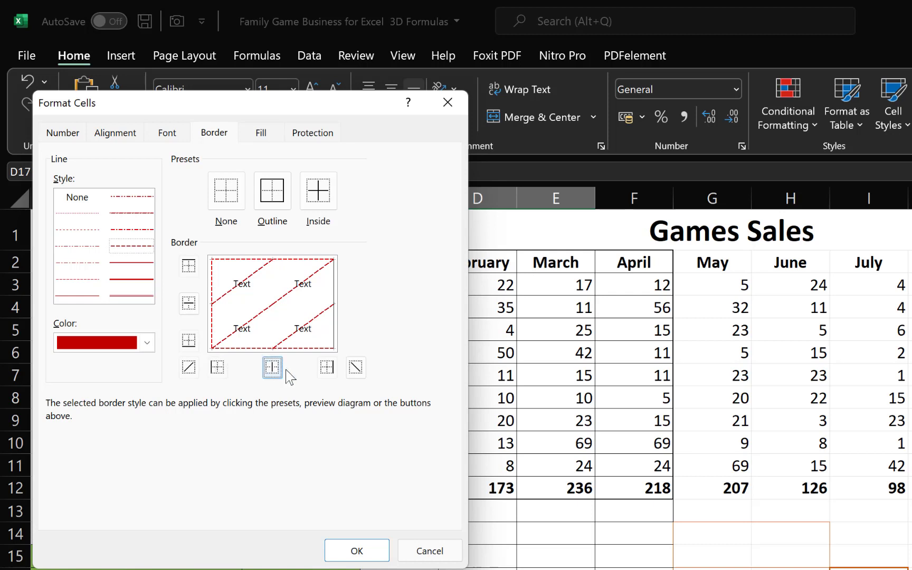
{"action": "left_click", "coordinate": [327, 368]}
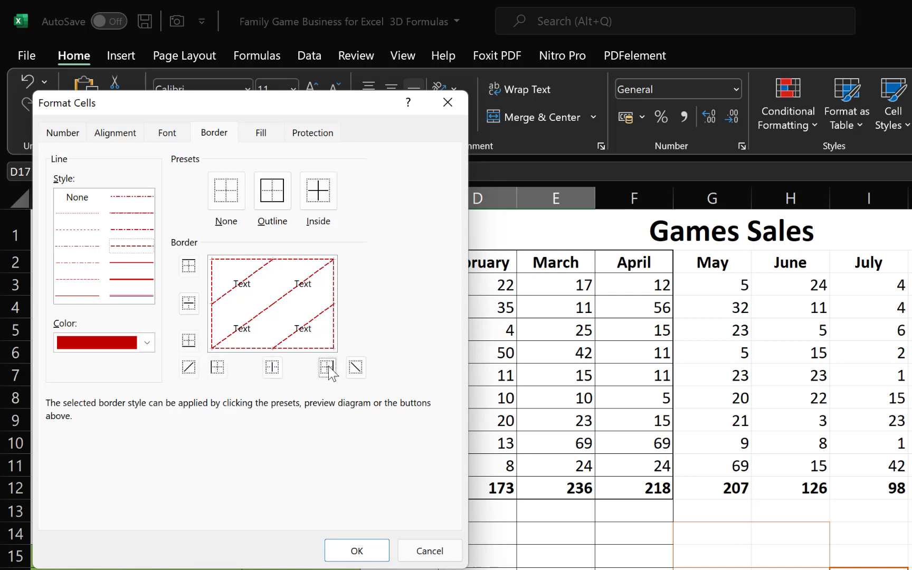
{"action": "left_click", "coordinate": [355, 368]}
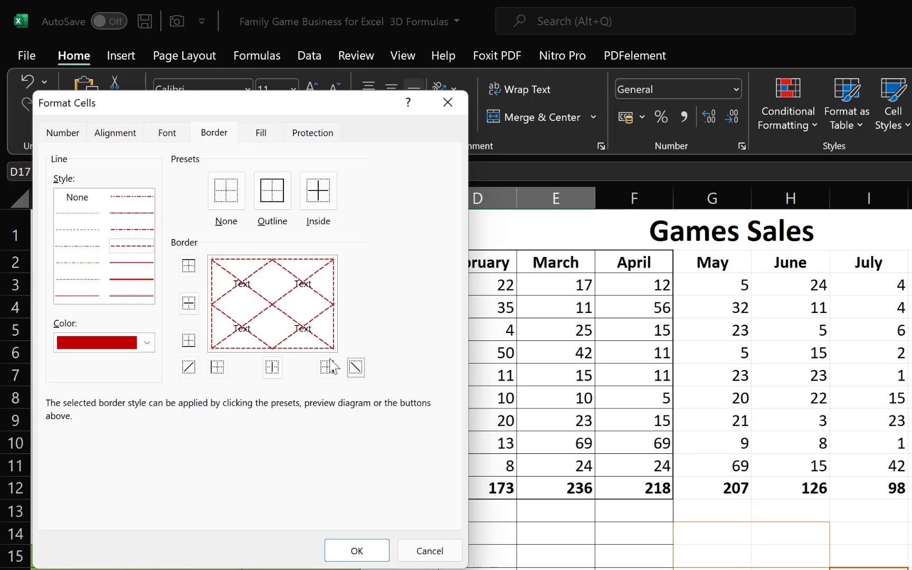
Remove the left, right and bottom edges and both diagonals from the D17:E18 border preview, keeping only the top edge.
{"action": "left_click", "coordinate": [270, 207]}
{"action": "left_click", "coordinate": [328, 368]}
{"action": "left_click", "coordinate": [355, 367]}
{"action": "left_click", "coordinate": [272, 367]}
{"action": "left_click", "coordinate": [218, 367]}
{"action": "left_click", "coordinate": [266, 374]}
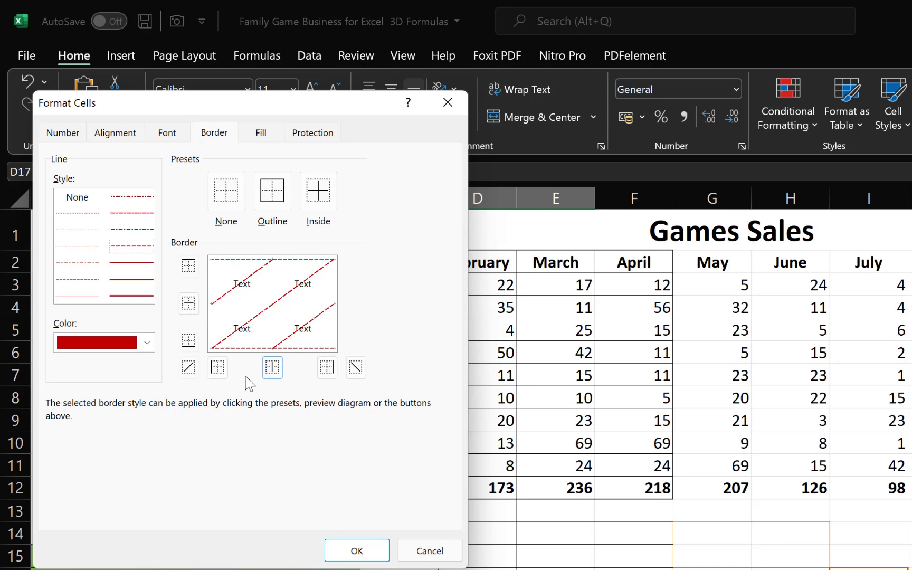
{"action": "left_click", "coordinate": [188, 370]}
{"action": "left_click", "coordinate": [192, 339]}
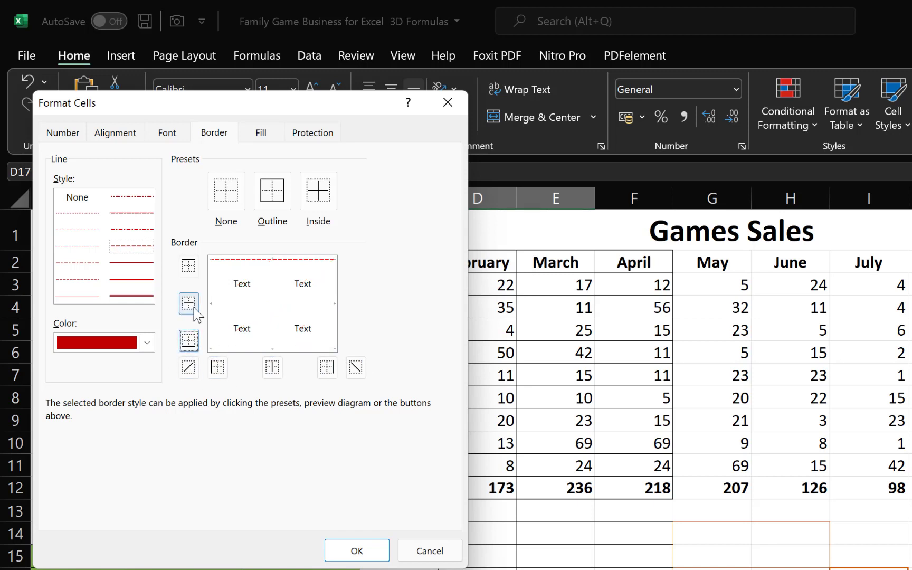
Clear the remaining top edge from the D17:E18 border preview and use the Outline preset with the heavy dashed dark red line.
{"action": "left_click", "coordinate": [189, 304]}
{"action": "left_click", "coordinate": [191, 268]}
{"action": "left_click", "coordinate": [189, 305]}
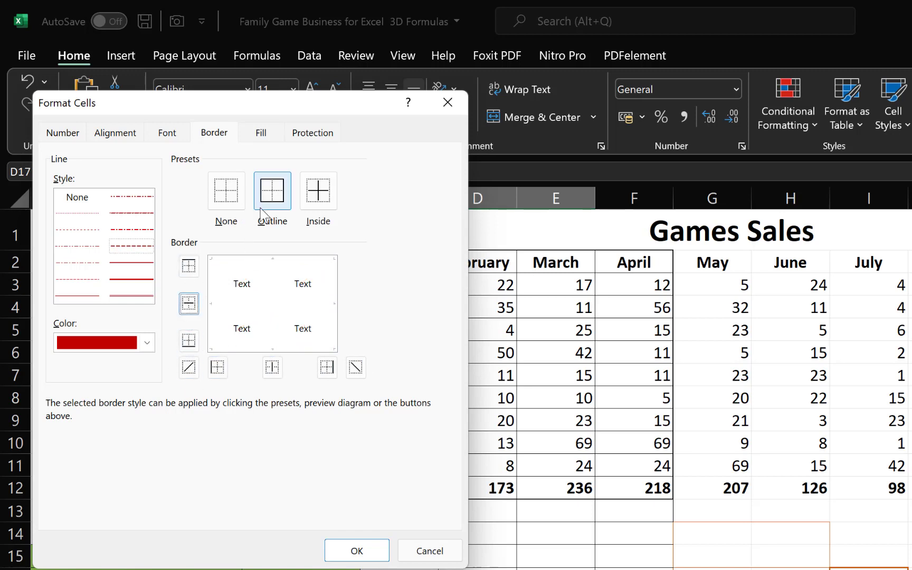
{"action": "left_click", "coordinate": [266, 201]}
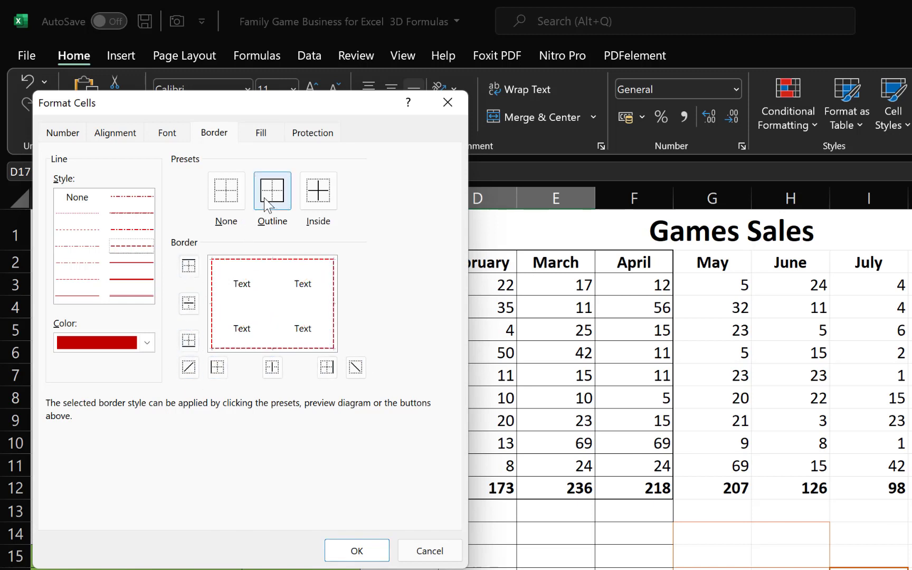
Try a thick solid line style, return to the heavy dashed style in dark red, and apply the border settings to D17:E18.
{"action": "left_click", "coordinate": [127, 278]}
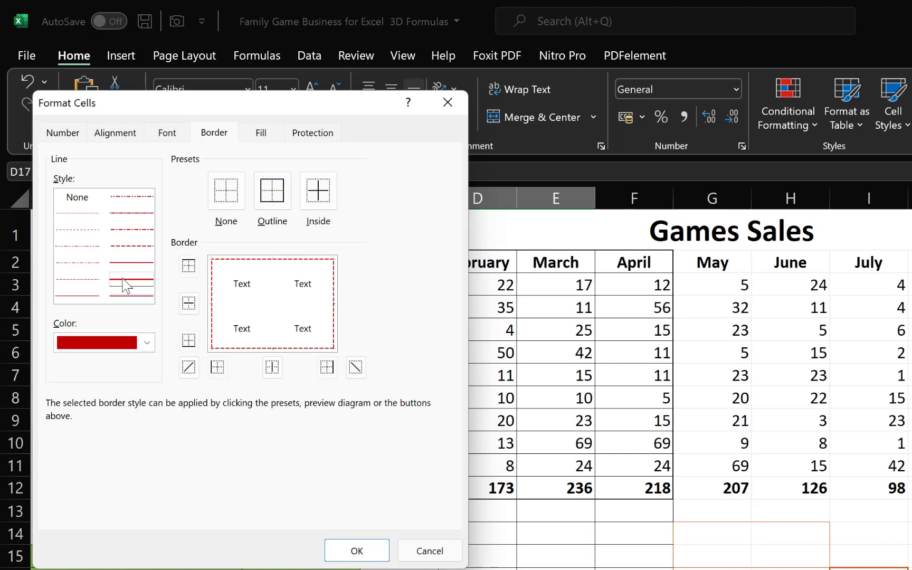
{"action": "left_click", "coordinate": [128, 247]}
{"action": "left_click", "coordinate": [144, 343]}
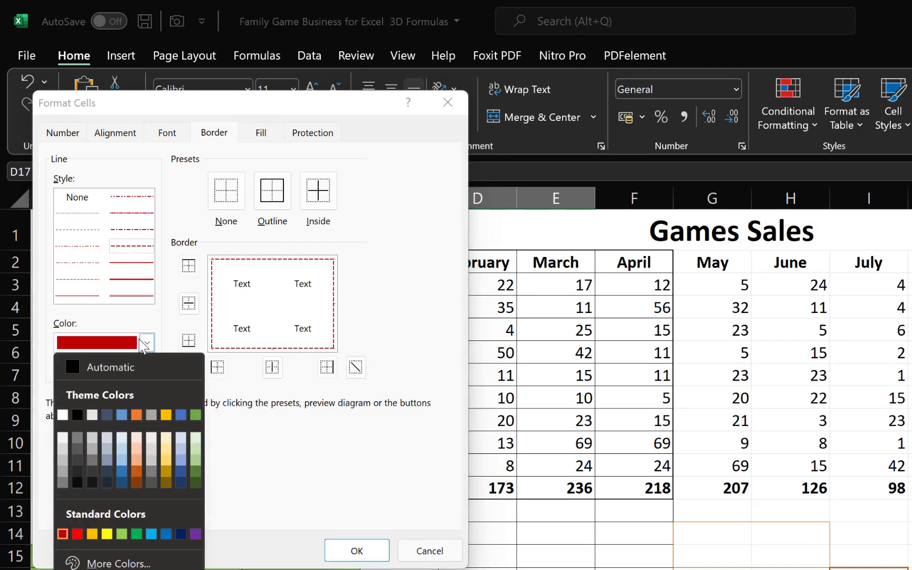
{"action": "left_click", "coordinate": [143, 340]}
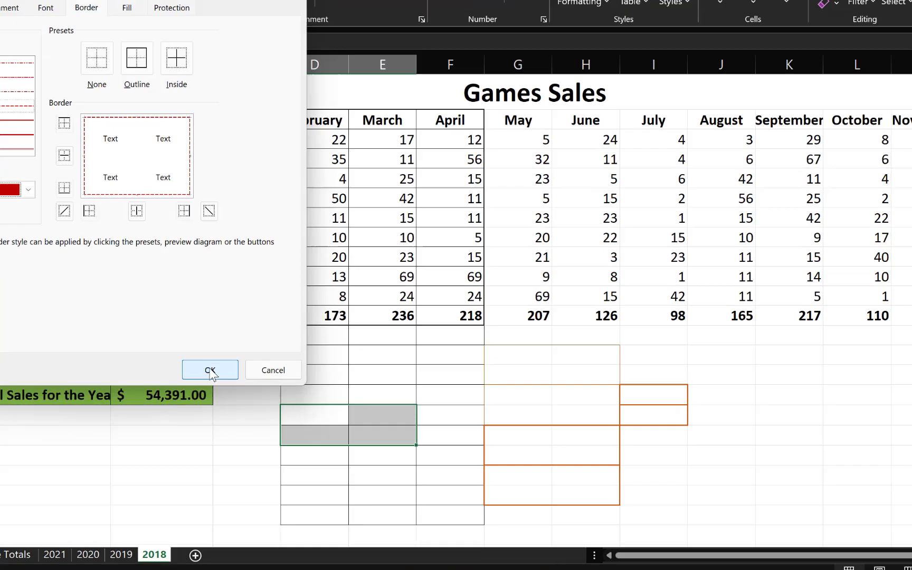
{"action": "left_click", "coordinate": [244, 375]}
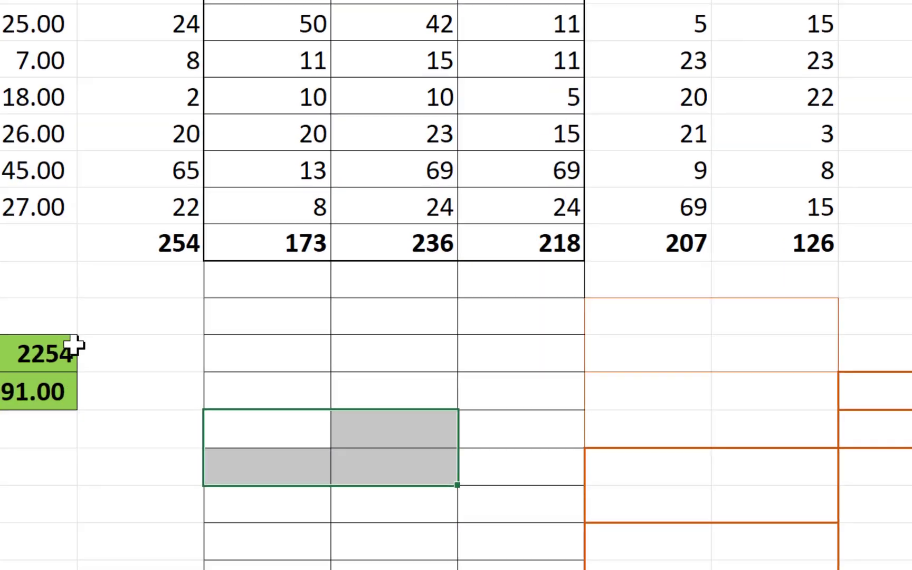
{"action": "left_click", "coordinate": [393, 457]}
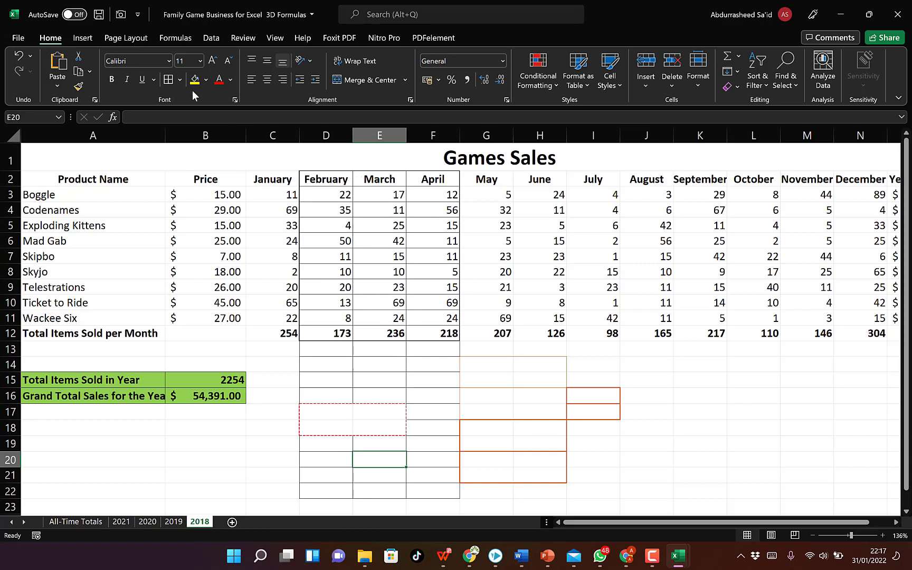
Erase the borders around cells I14:I18 with the Erase Border tool, and leave the erasing mode.
{"action": "left_click", "coordinate": [180, 79]}
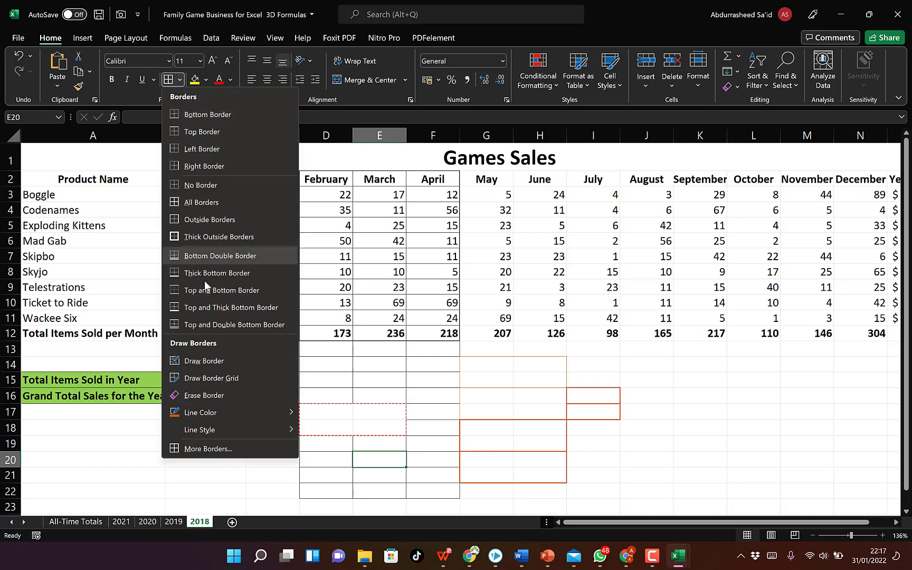
{"action": "left_click", "coordinate": [202, 395]}
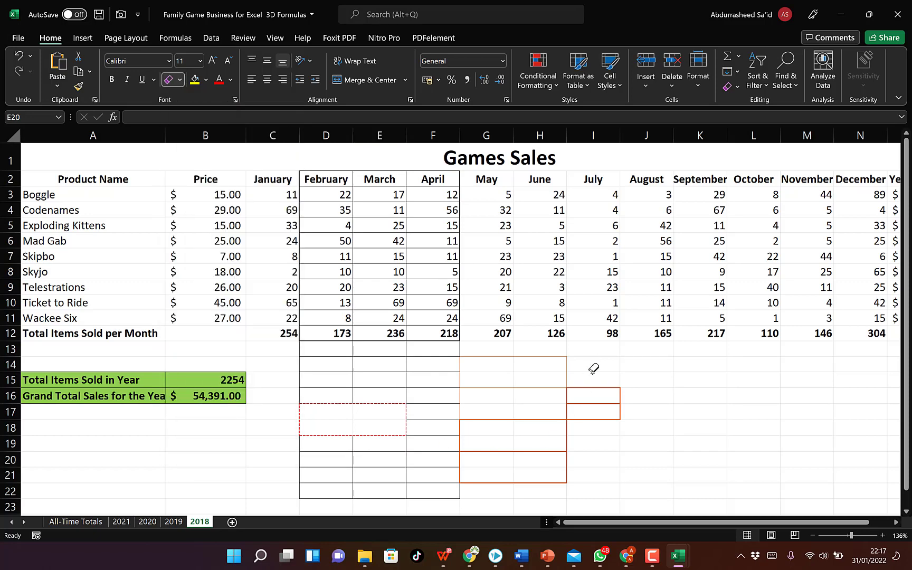
{"action": "left_click_drag", "start_coordinate": [593, 369], "coordinate": [614, 425]}
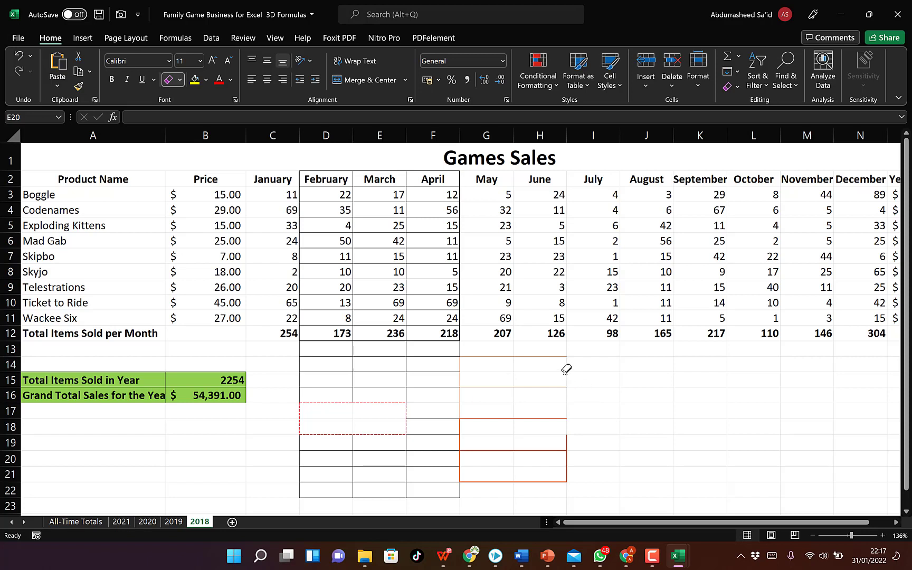
{"action": "key", "text": "Escape"}
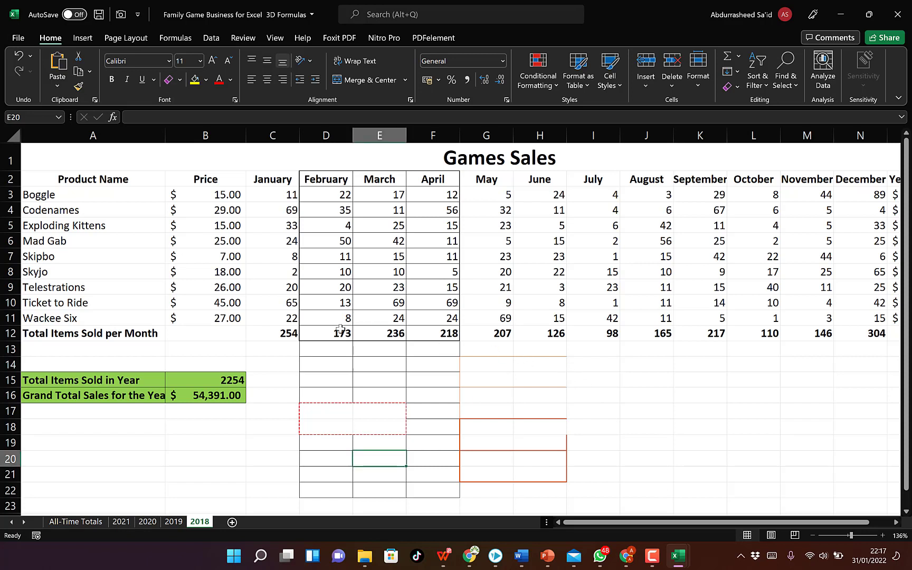